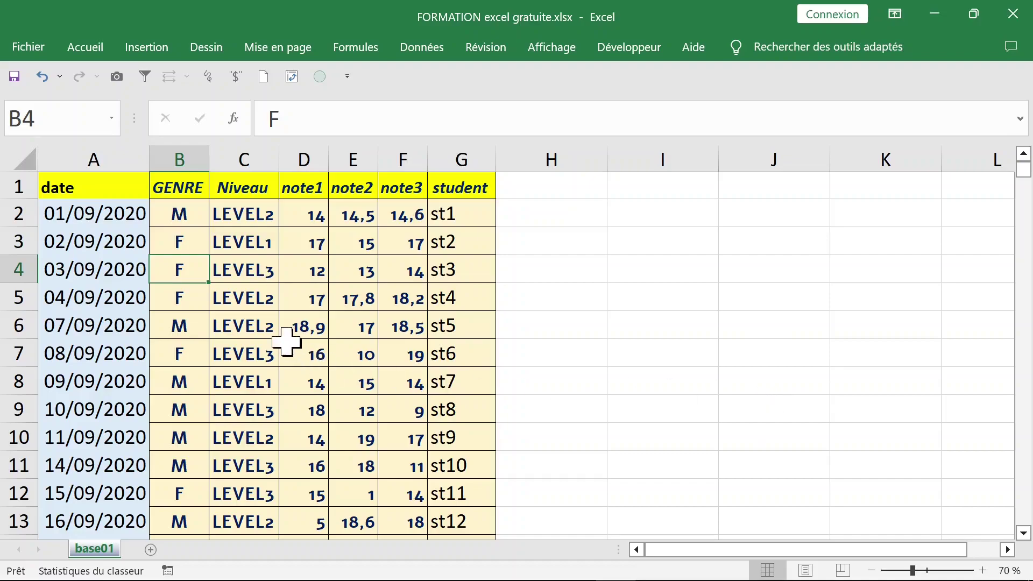
- Insert a PivotTable on a new worksheet from the source range base01!$A$1:$G$425
click(266, 326)
drag(92, 156, 459, 229)
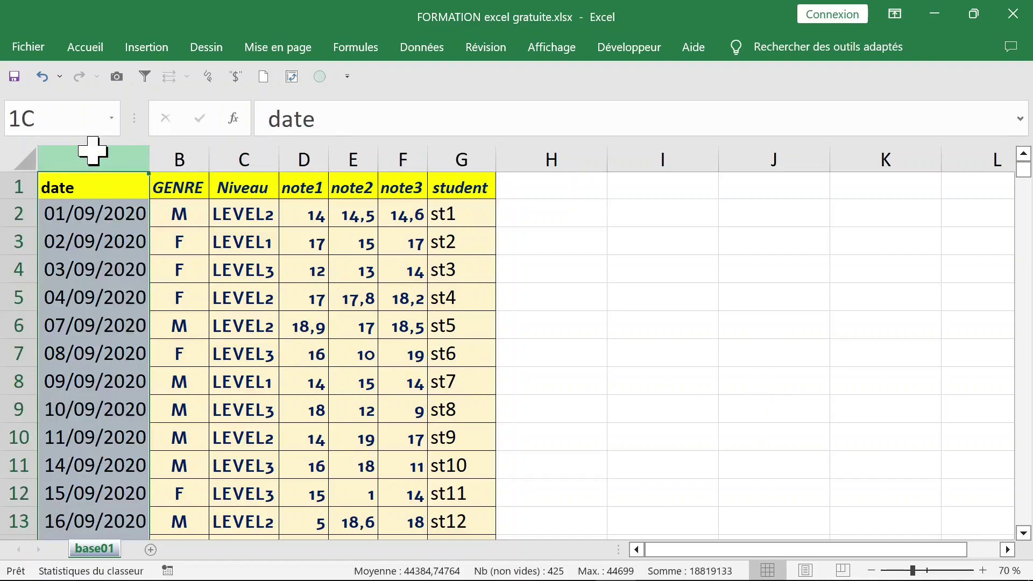
click(304, 242)
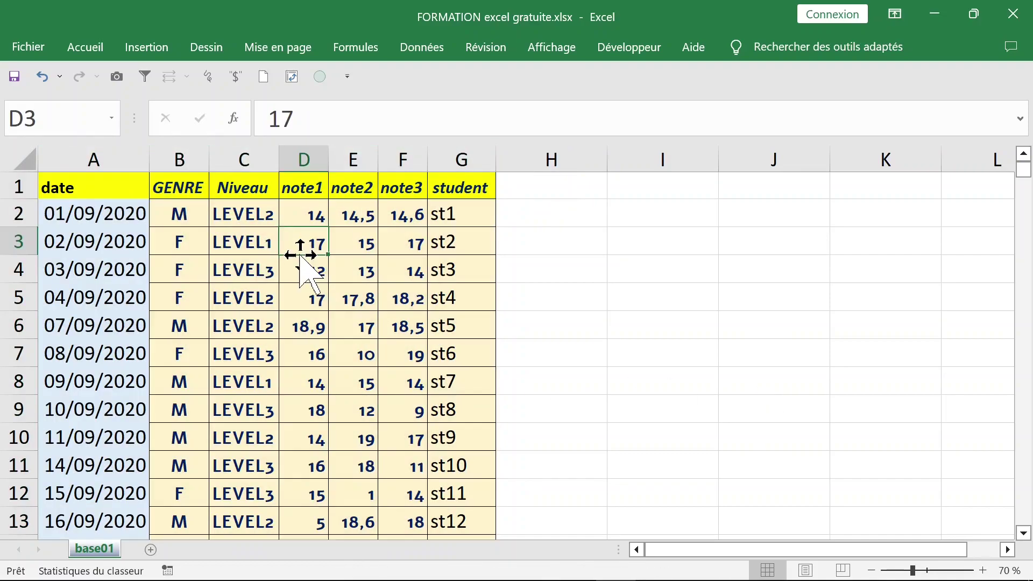
click(134, 50)
click(34, 91)
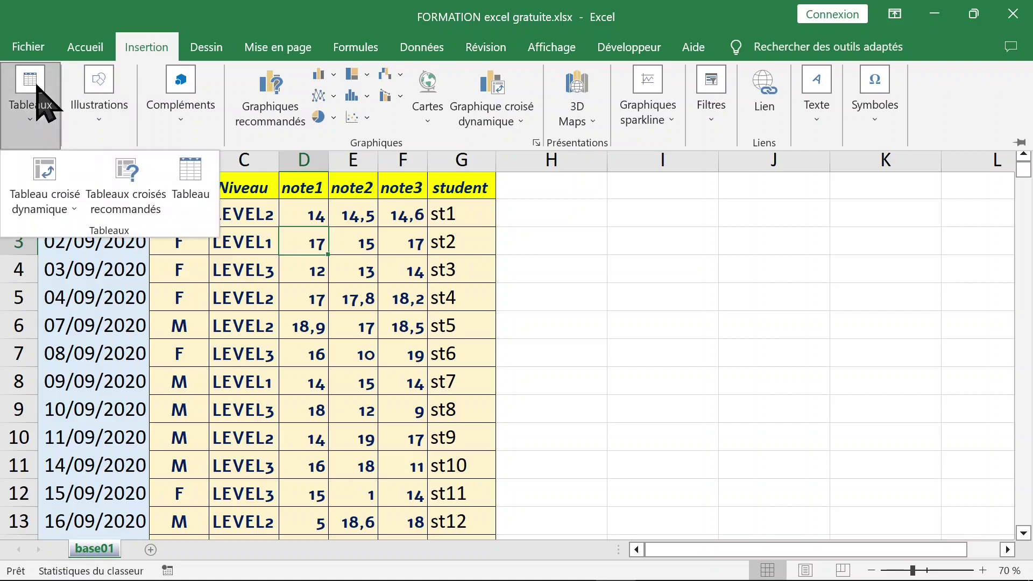
click(45, 191)
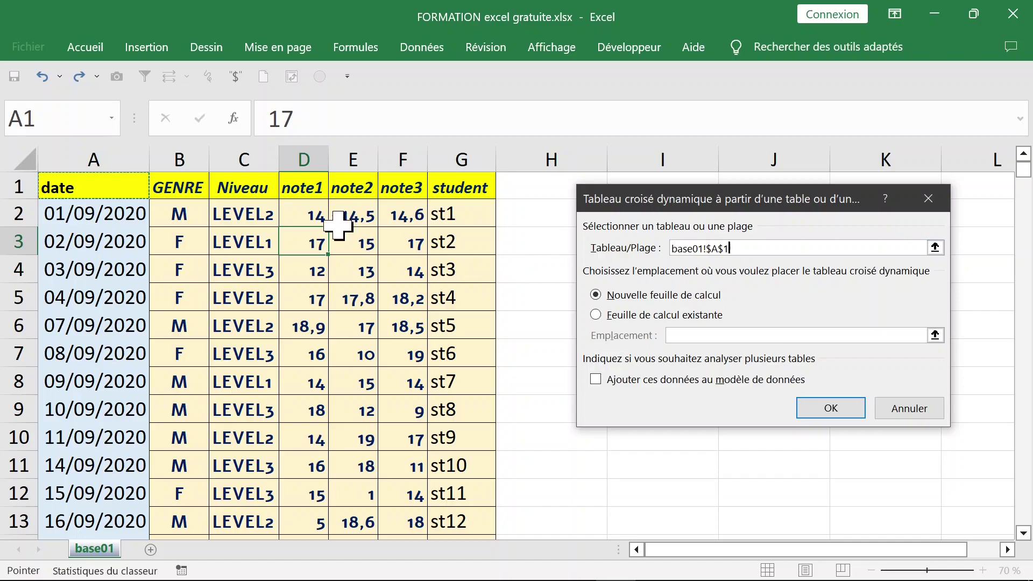
drag(116, 185, 453, 187)
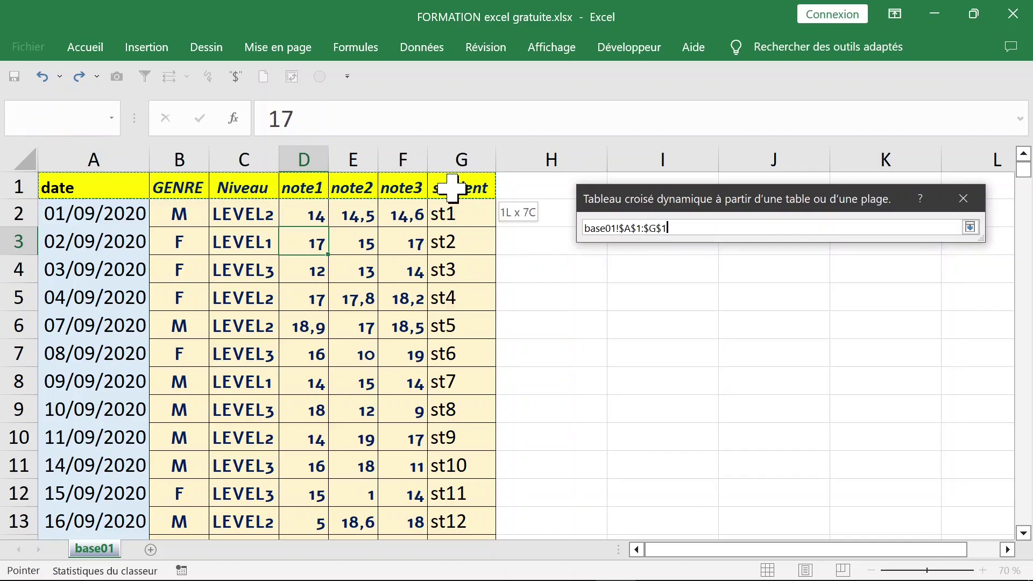
key(ctrl+shift+Down)
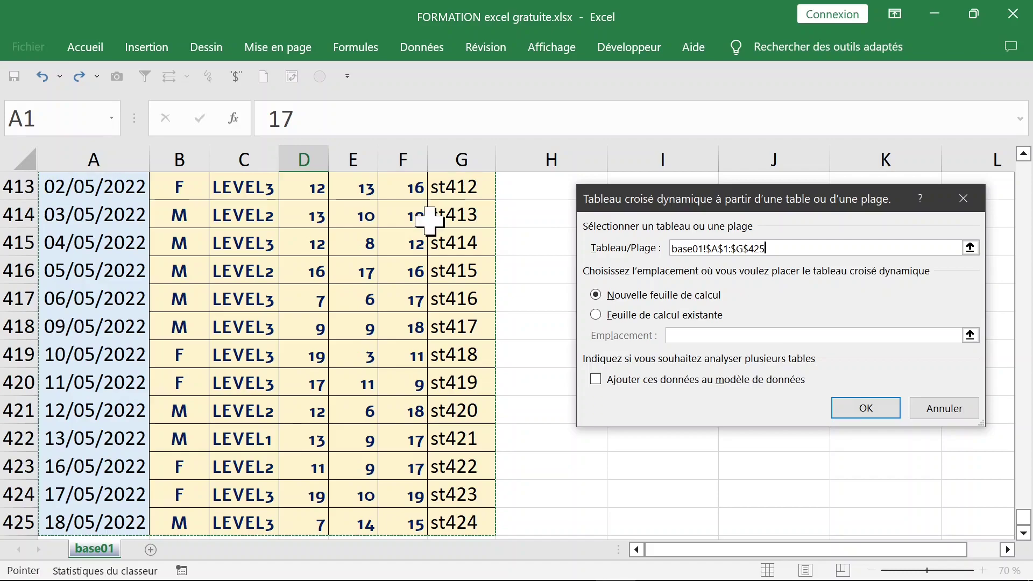
key(Return)
mouse_move(556, 235)
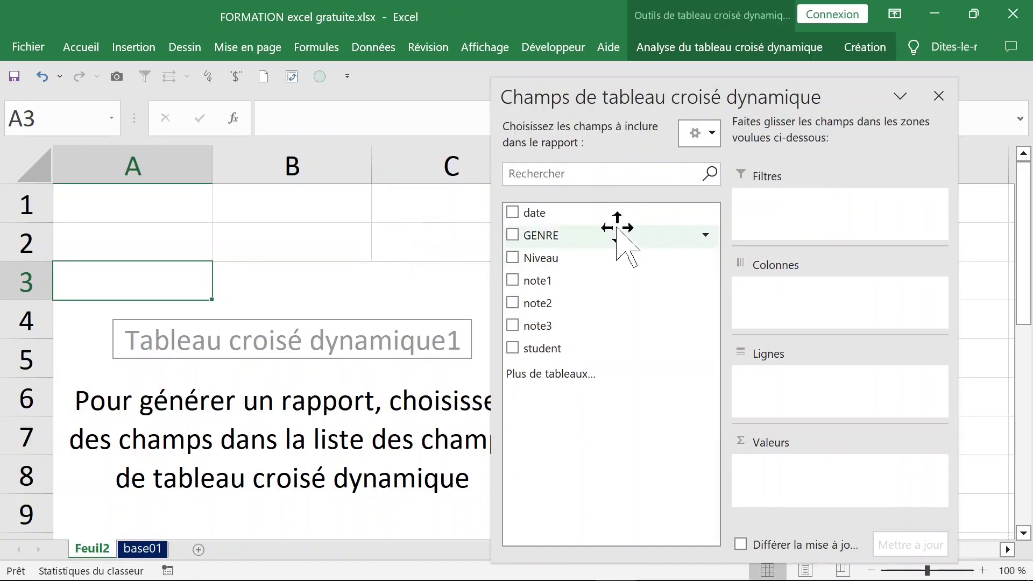
- Add date to the pivot rows, removing Trimestres and ungrouping Années into individual dates
mouse_move(555, 235)
mouse_down()
mouse_move(673, 282)
mouse_move(764, 301)
mouse_up()
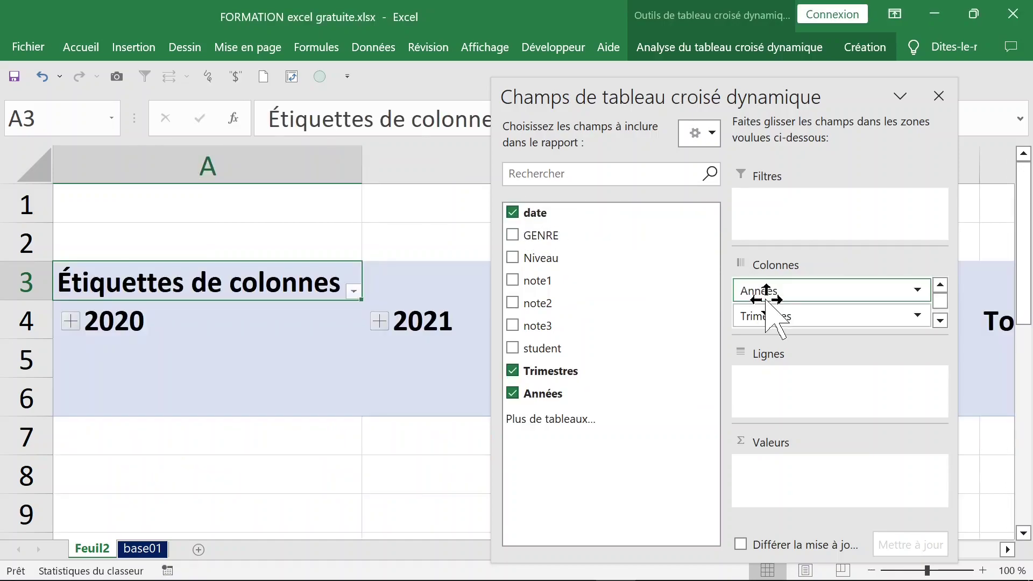
drag(785, 317, 704, 342)
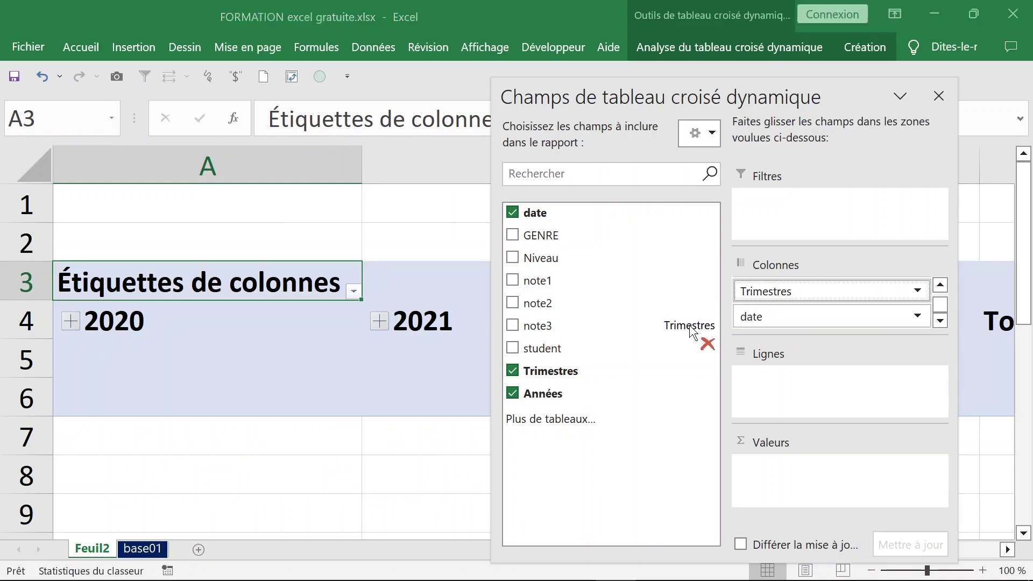
drag(783, 322, 712, 321)
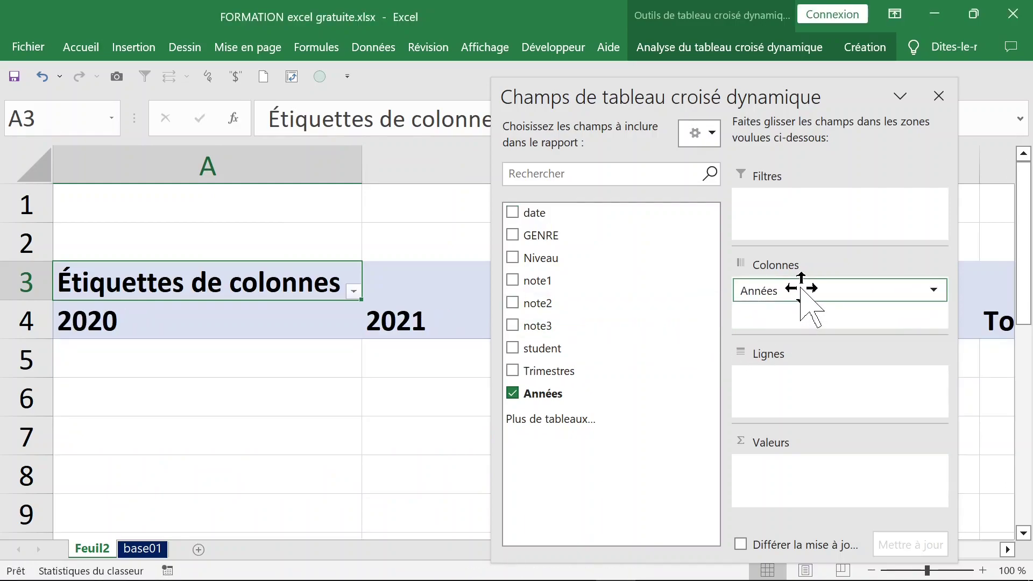
drag(799, 293, 796, 393)
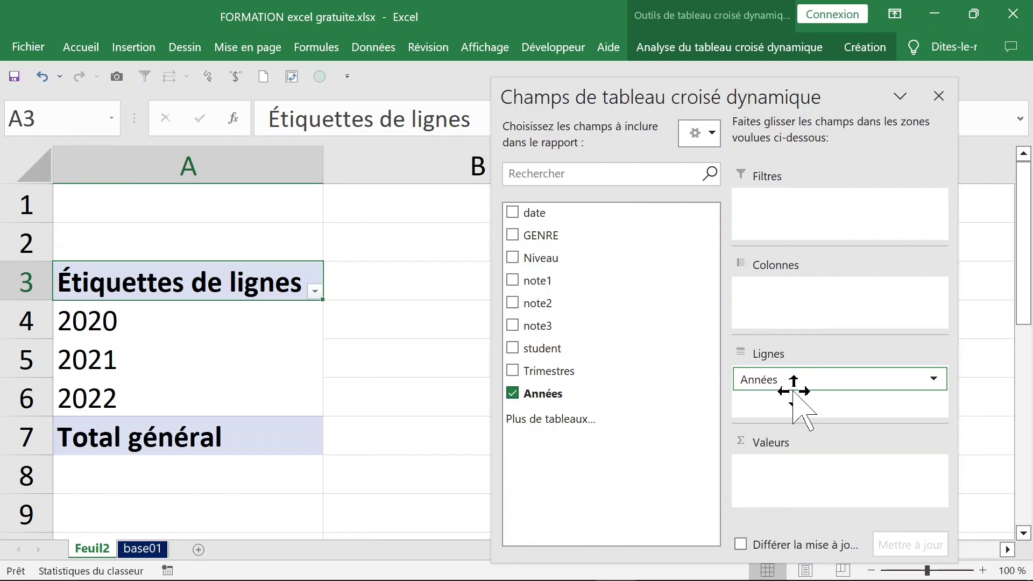
click(243, 323)
right_click(243, 323)
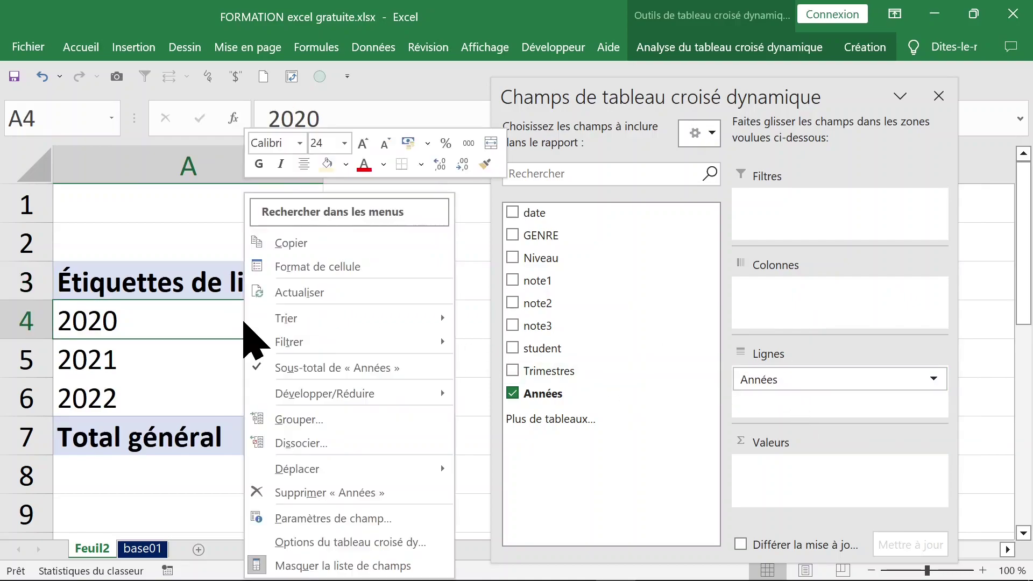
click(304, 443)
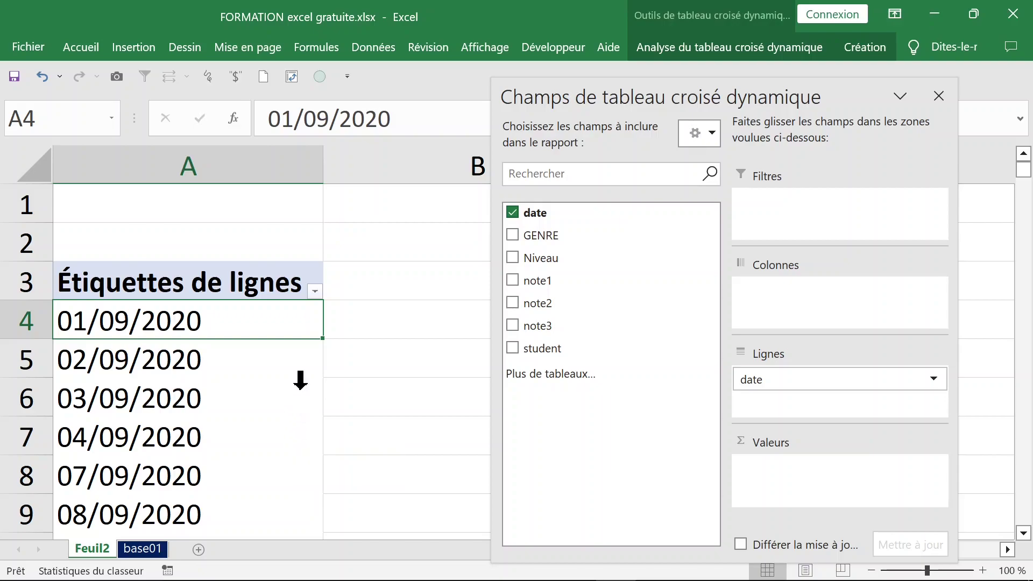
- Place GENRE in the columns as F and M and count GENRE per date
click(797, 379)
click(214, 366)
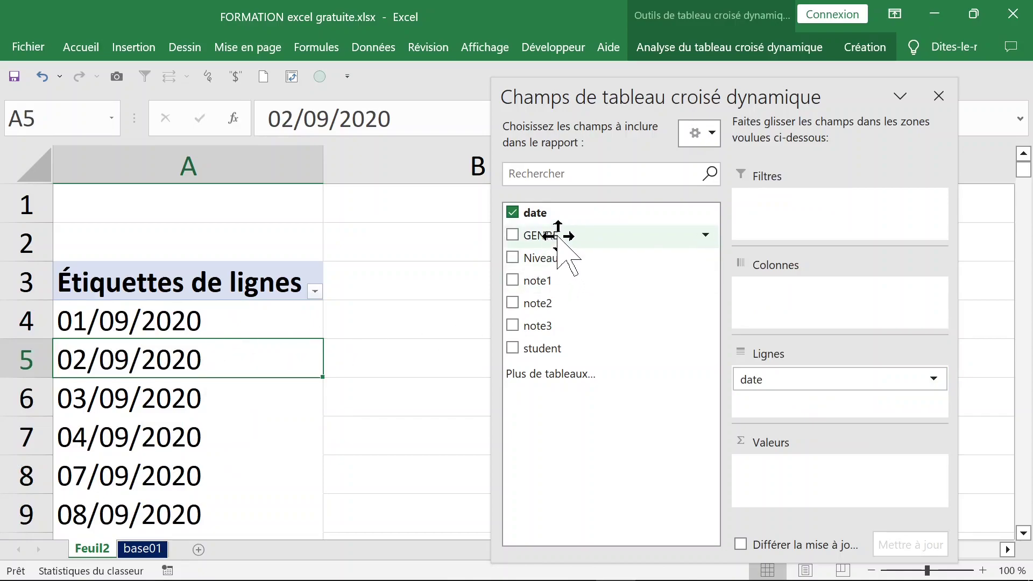
drag(558, 236, 784, 293)
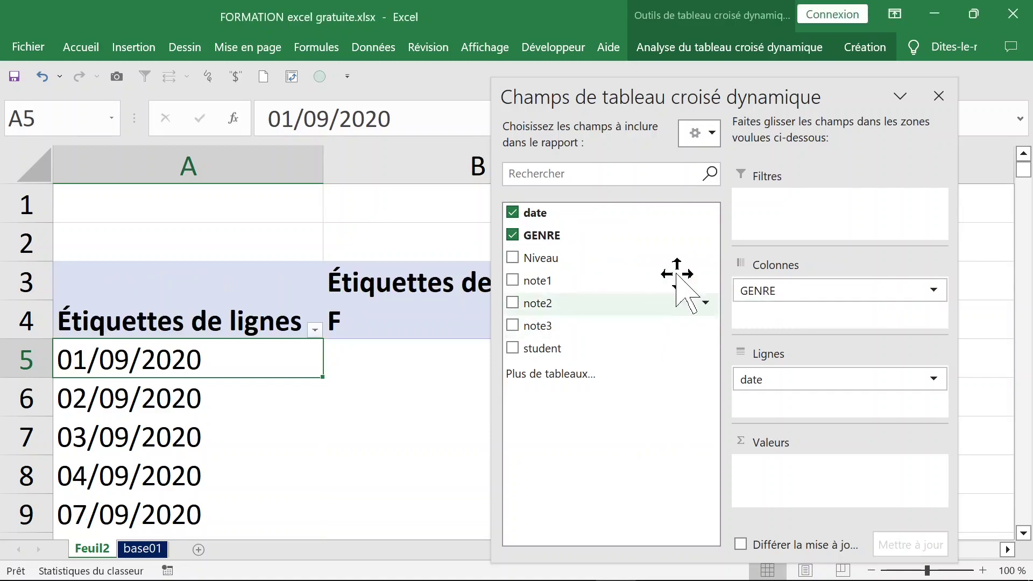
drag(589, 236, 818, 474)
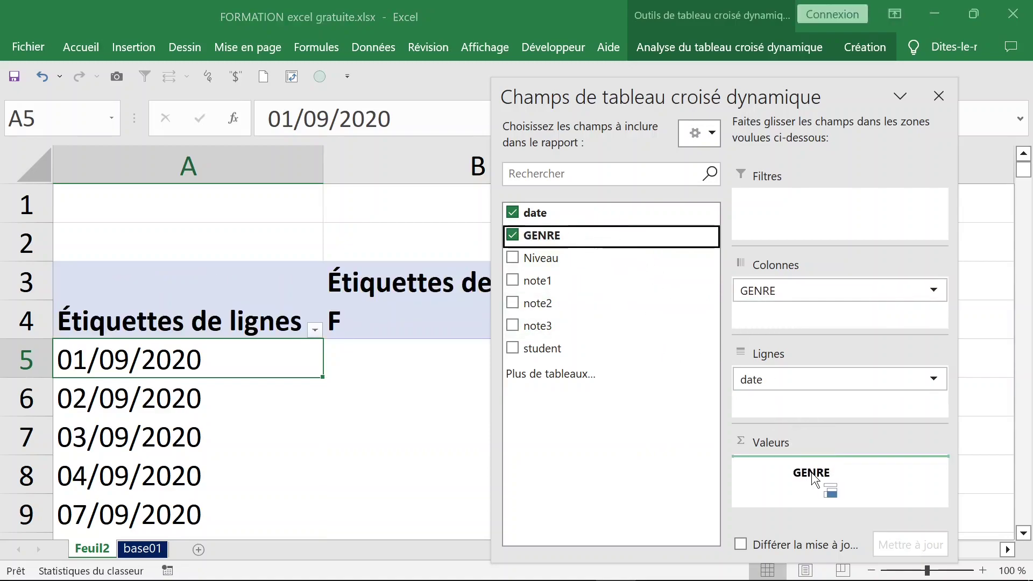
click(939, 97)
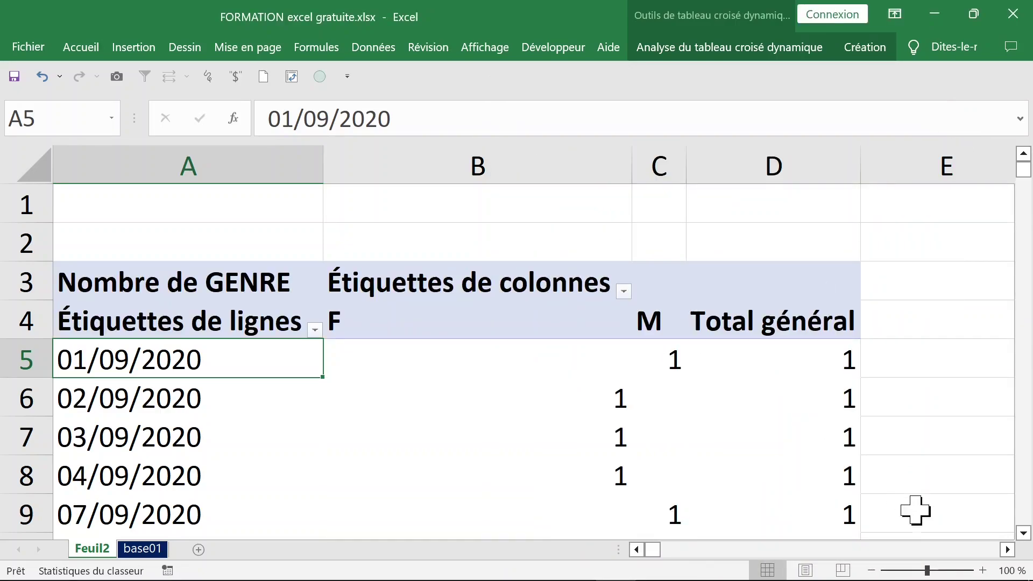
- Zoom the sheet out and inspect the F and M counts for 01/09/2020
click(890, 570)
click(890, 570)
click(890, 570)
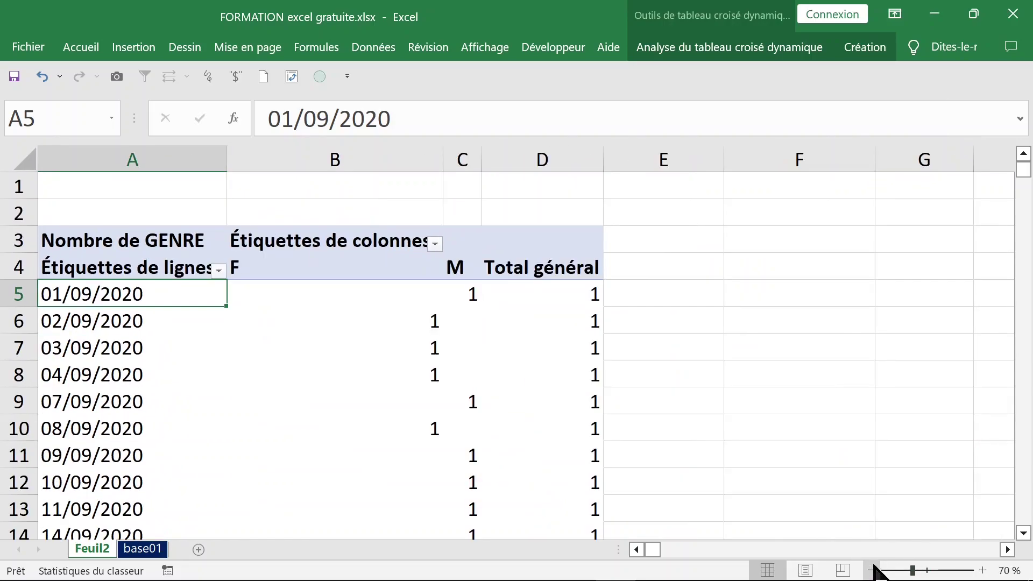
click(109, 352)
click(210, 405)
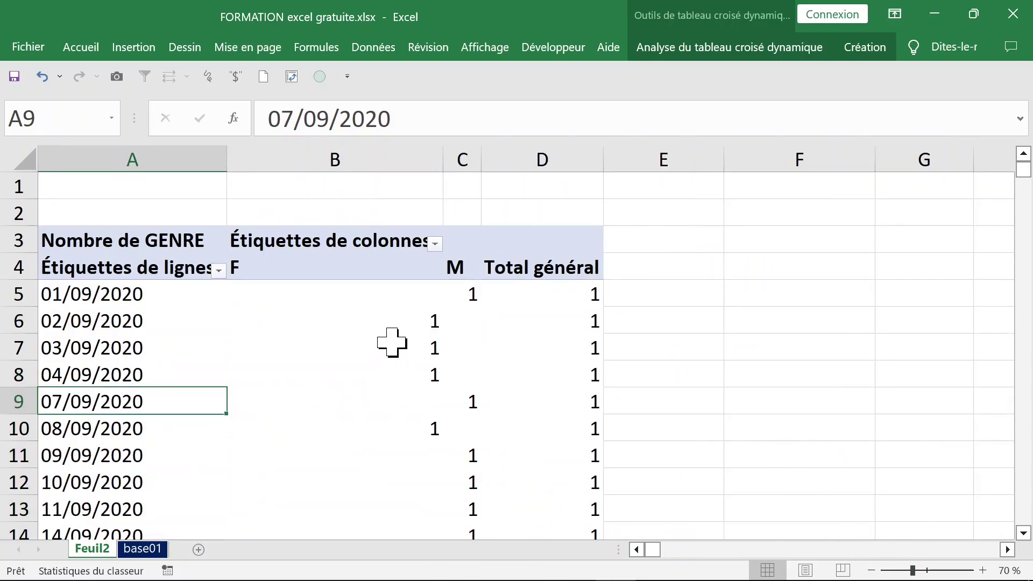
click(392, 342)
click(337, 296)
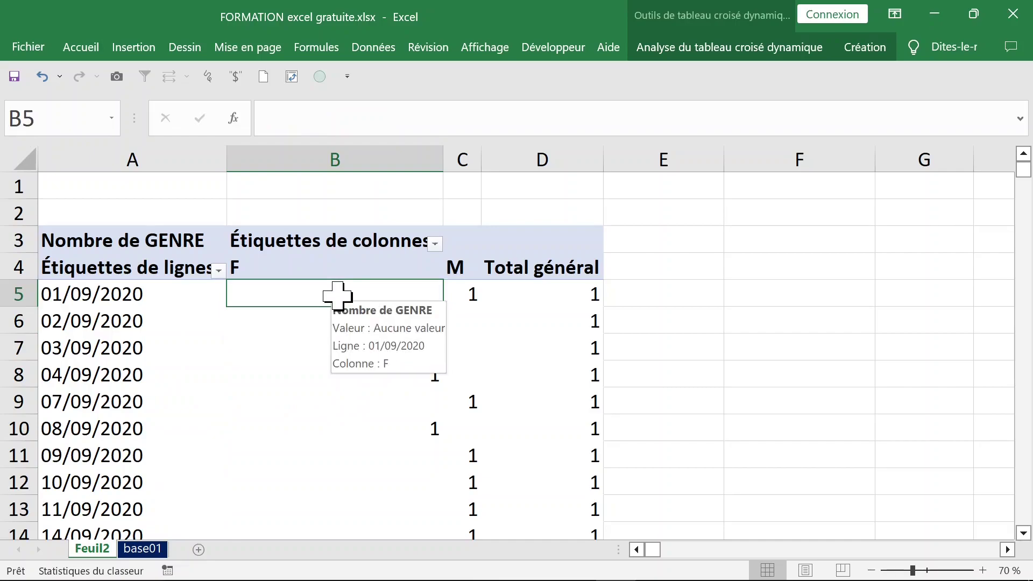
click(469, 291)
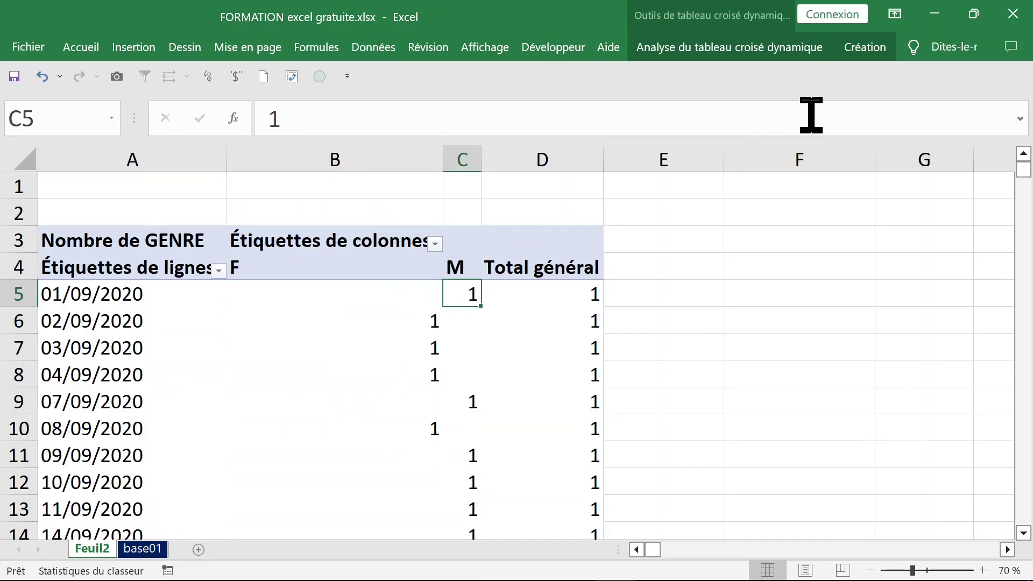
- Switch the pivot report layout to tabular form so the headers read date and GENRE
click(872, 48)
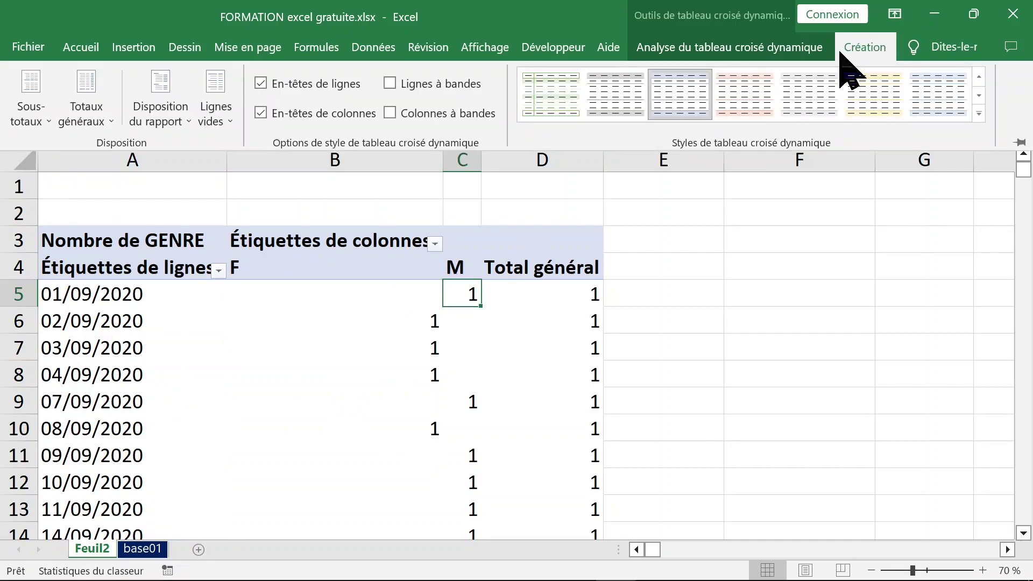
click(175, 121)
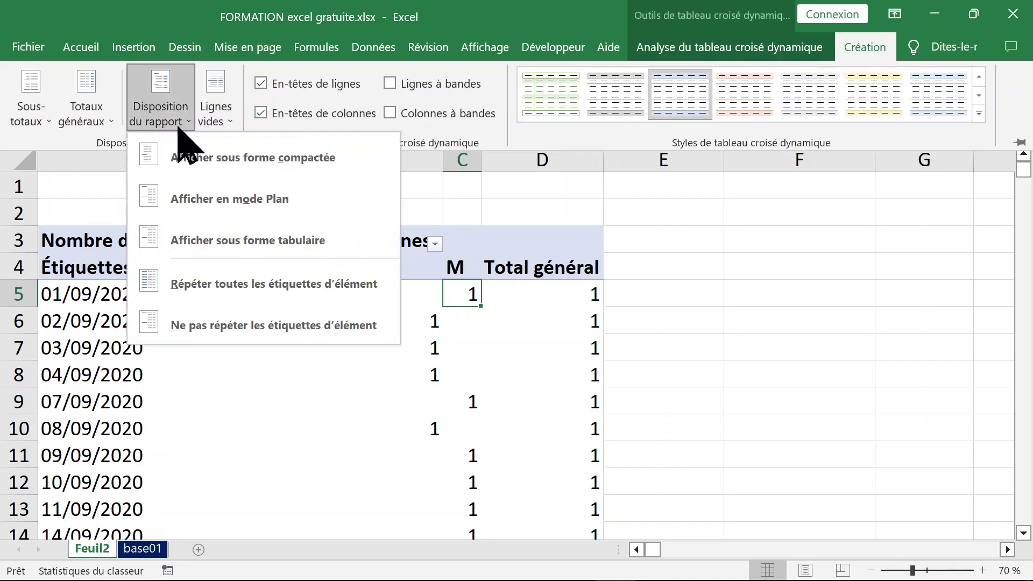
click(220, 247)
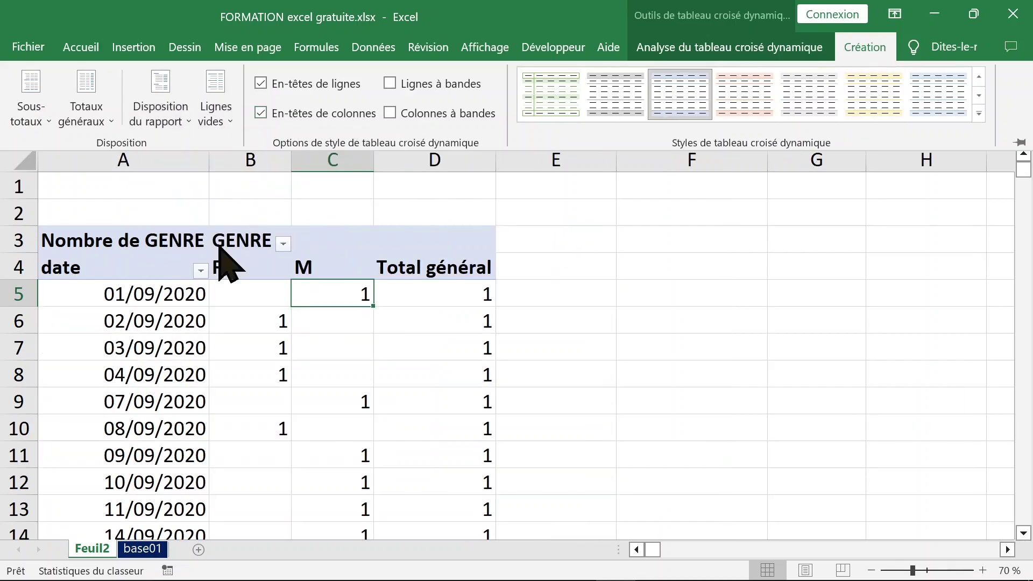
click(139, 301)
click(138, 299)
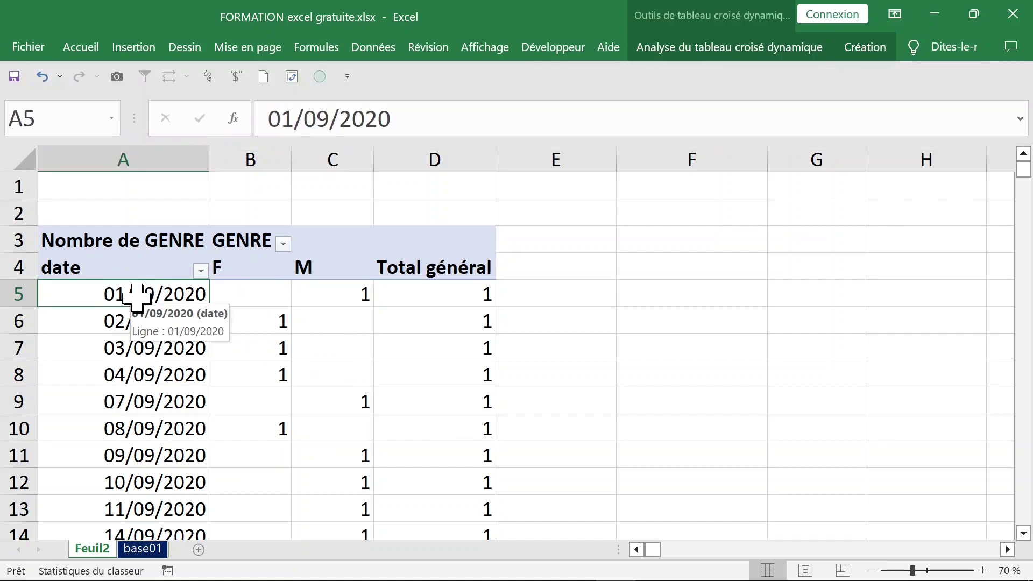
- Pin the PivotTable Analyse ribbon tab open
right_click(138, 297)
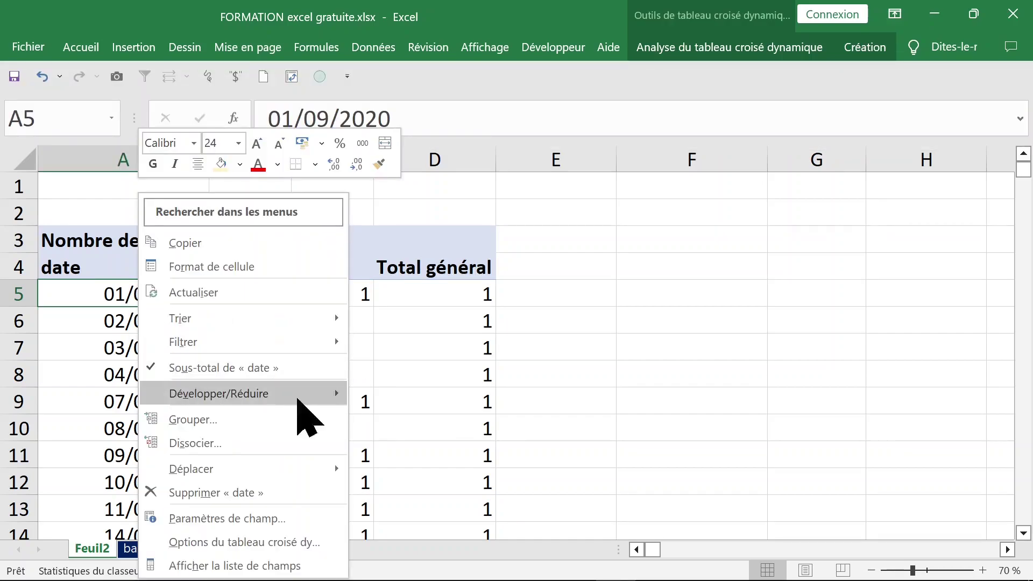
click(449, 357)
click(699, 51)
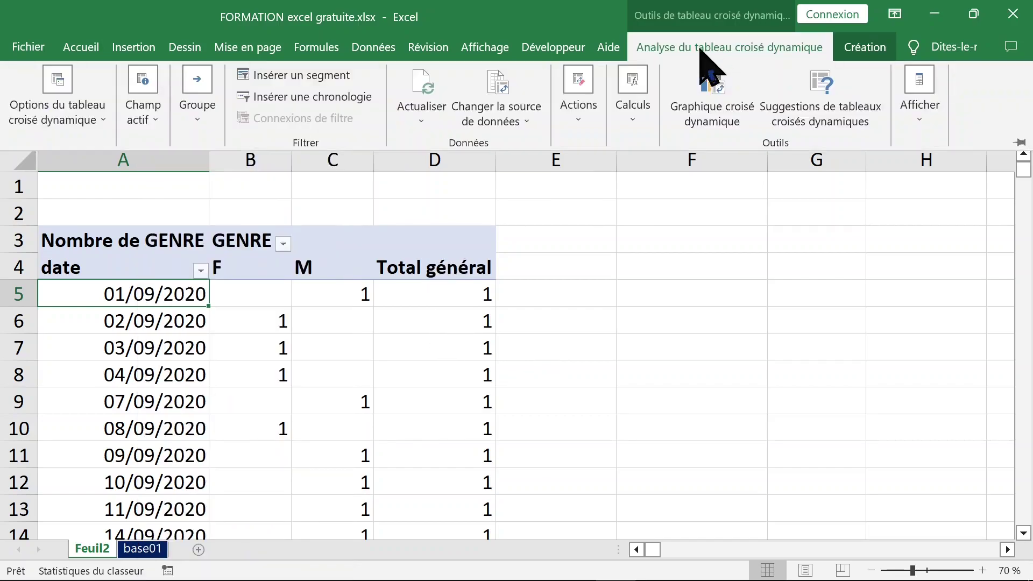
click(694, 51)
double_click(683, 50)
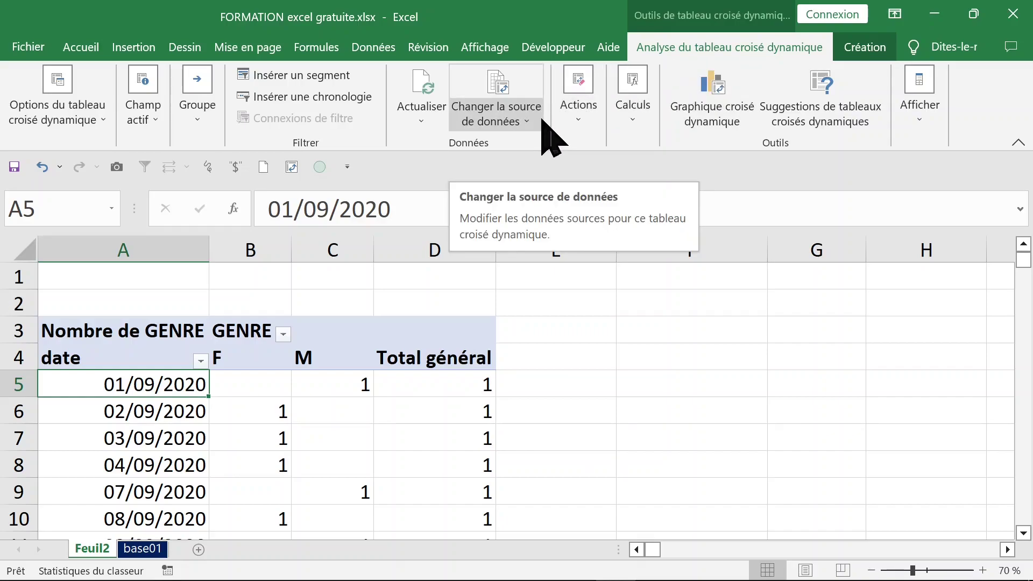
- Group the pivot dates by Années only, giving rows 2020, 2021 and 2022
click(204, 115)
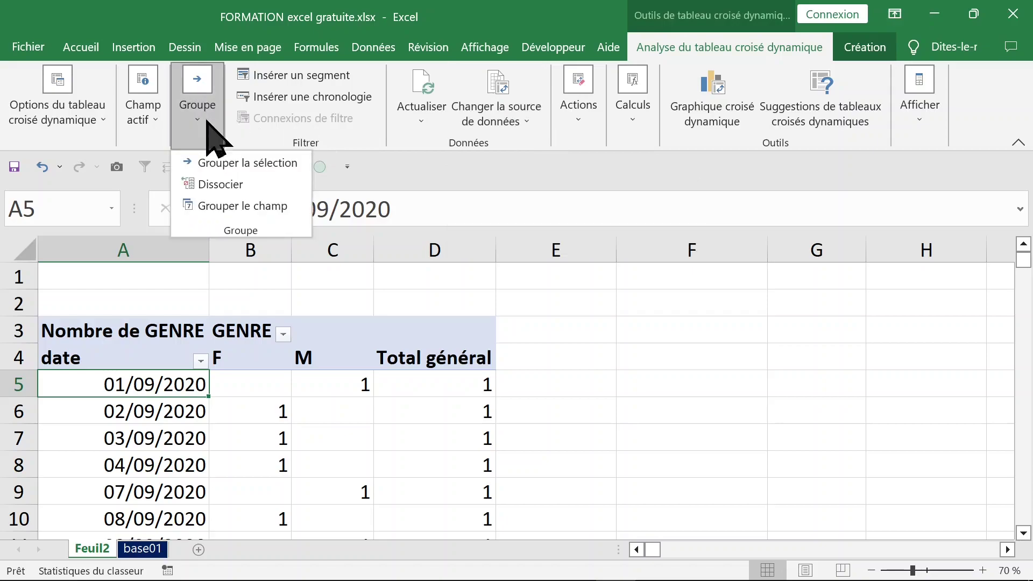
click(242, 206)
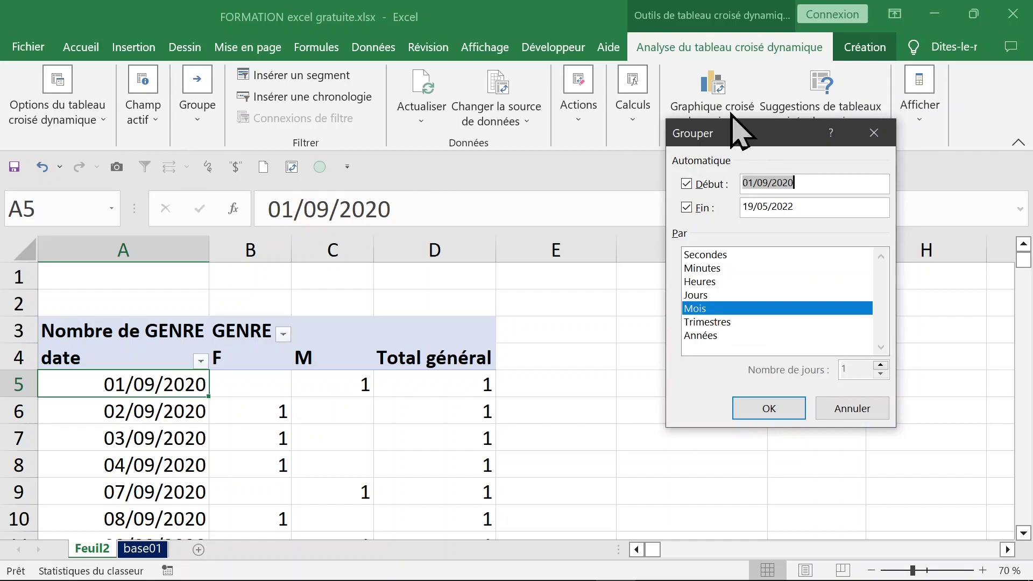
click(712, 336)
click(713, 308)
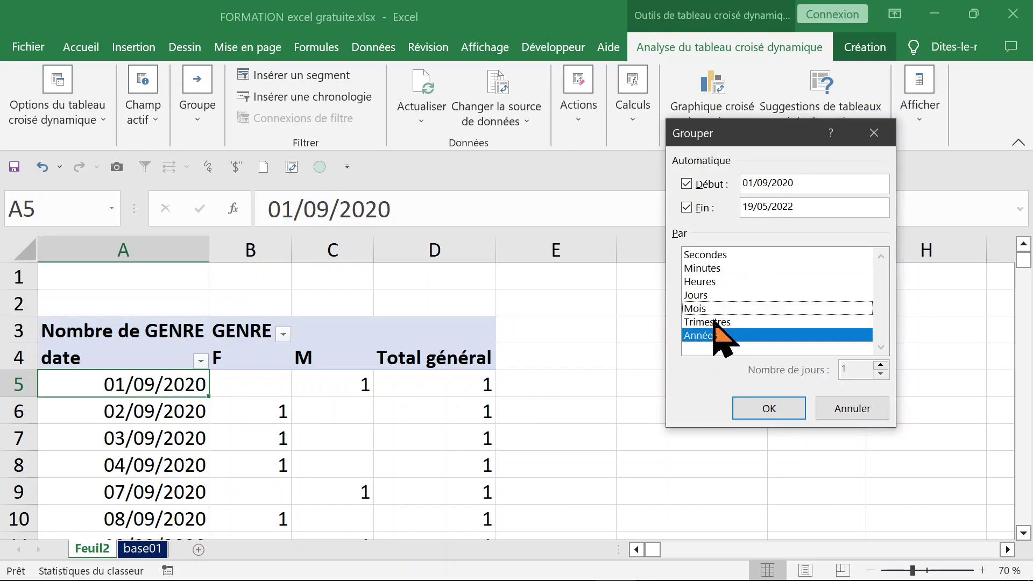
click(713, 321)
click(712, 308)
click(712, 308)
click(720, 323)
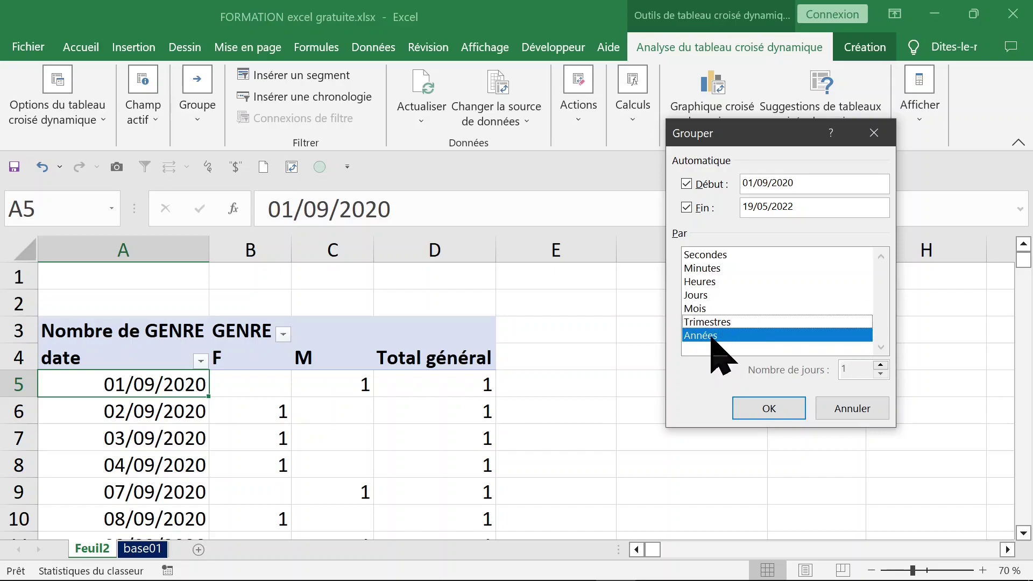
click(774, 409)
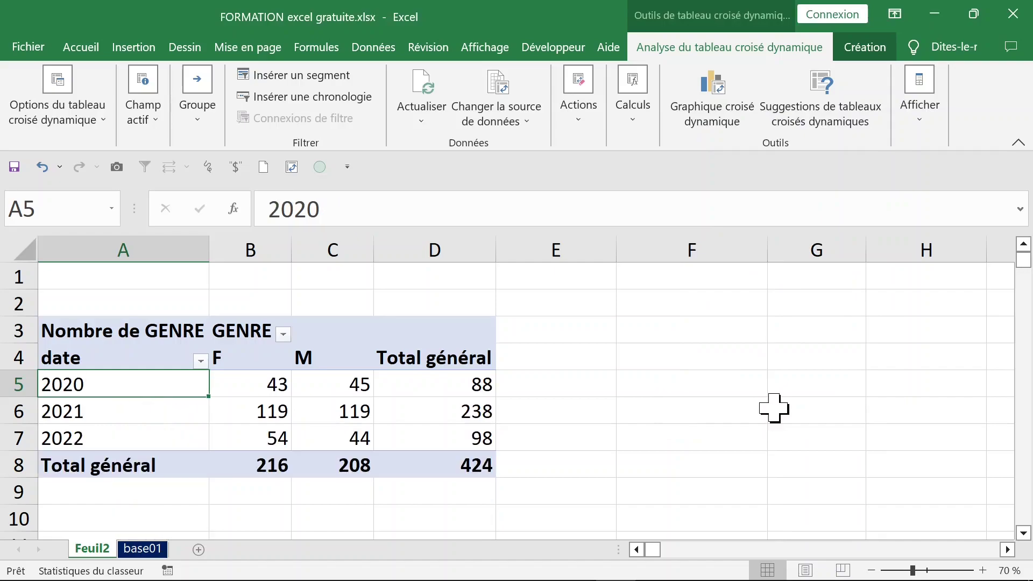
- Collapse the ribbon, check the 2020 counts, and briefly show then close the field list
double_click(744, 43)
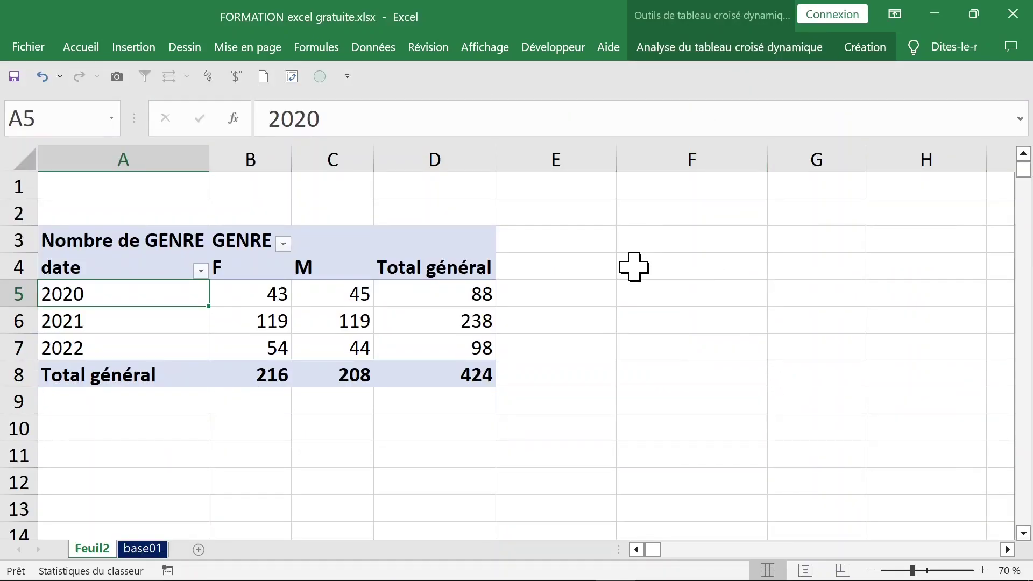
click(250, 294)
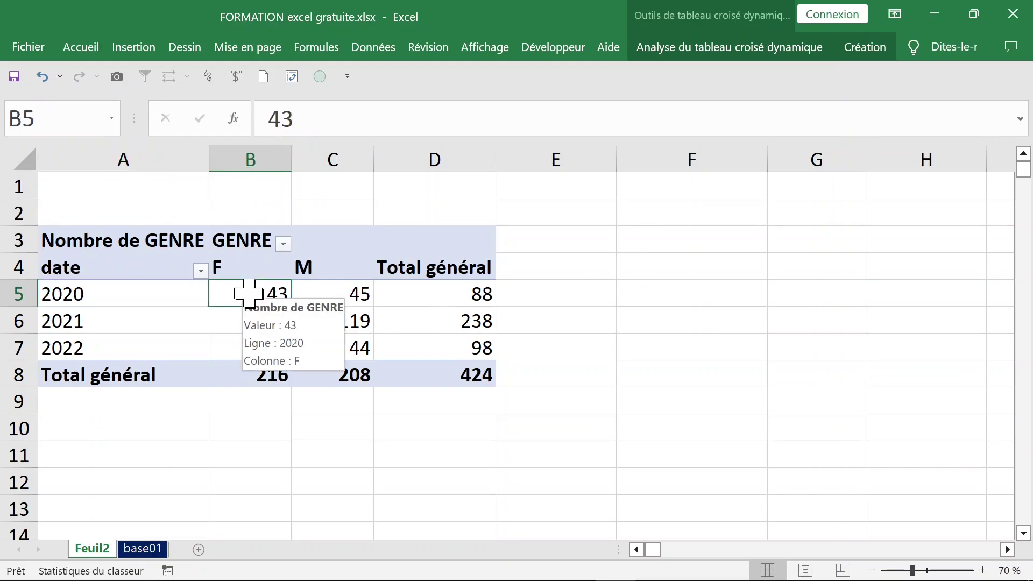
click(144, 281)
click(139, 292)
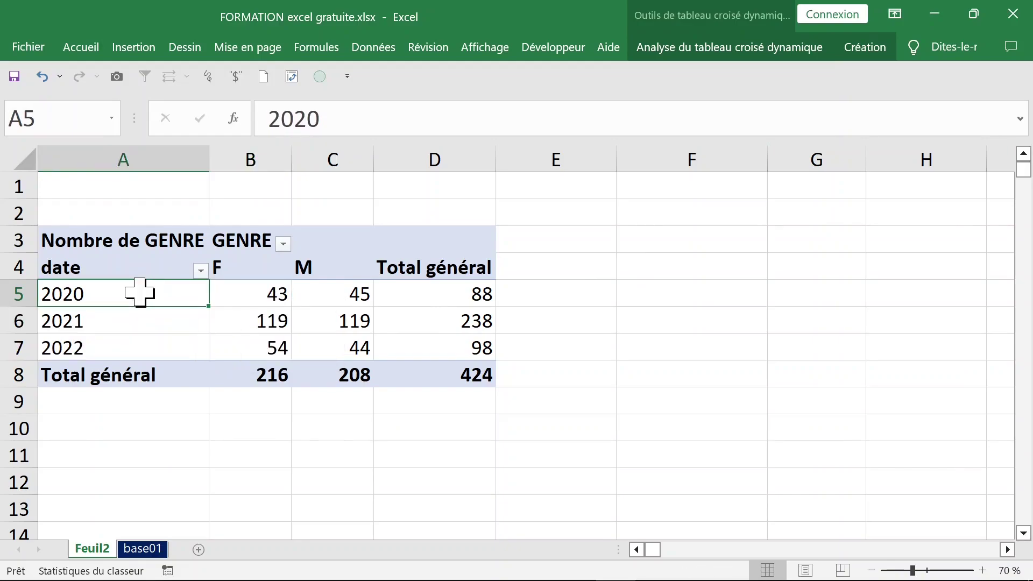
right_click(140, 292)
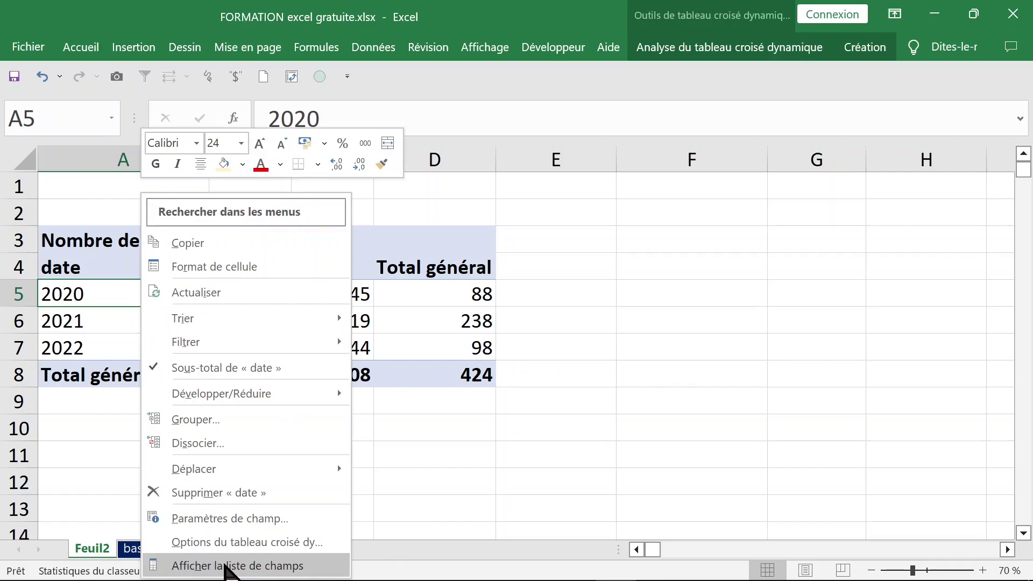
click(162, 561)
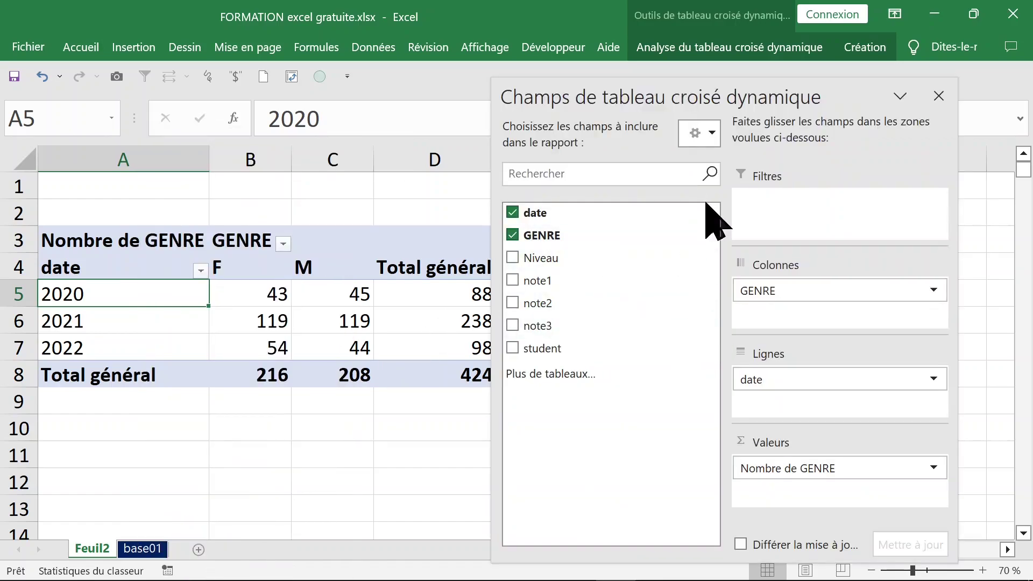
click(939, 95)
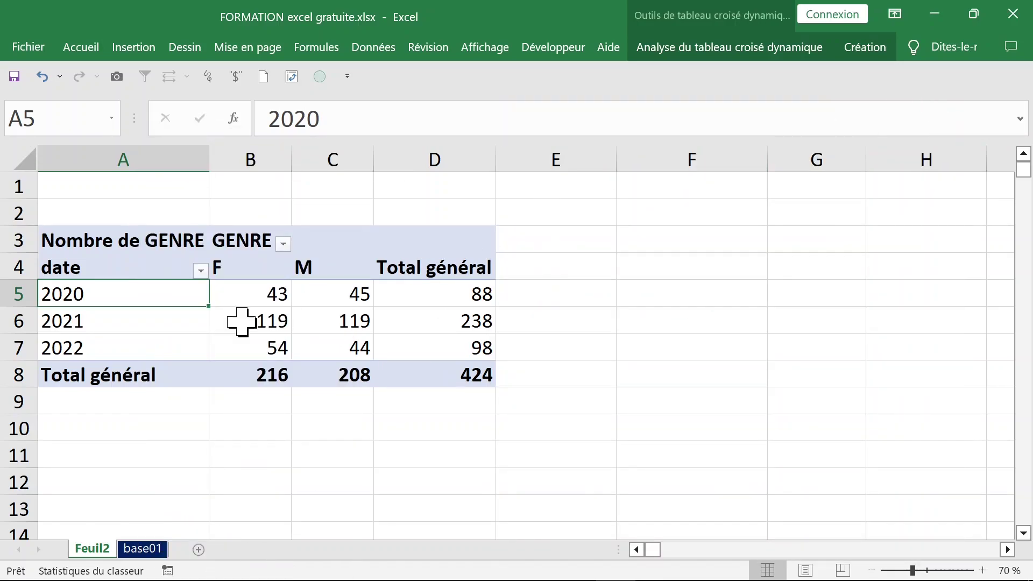
- Regroup the dates by Années and Trimestres, giving quarterly rows with yearly subtotals
right_click(138, 296)
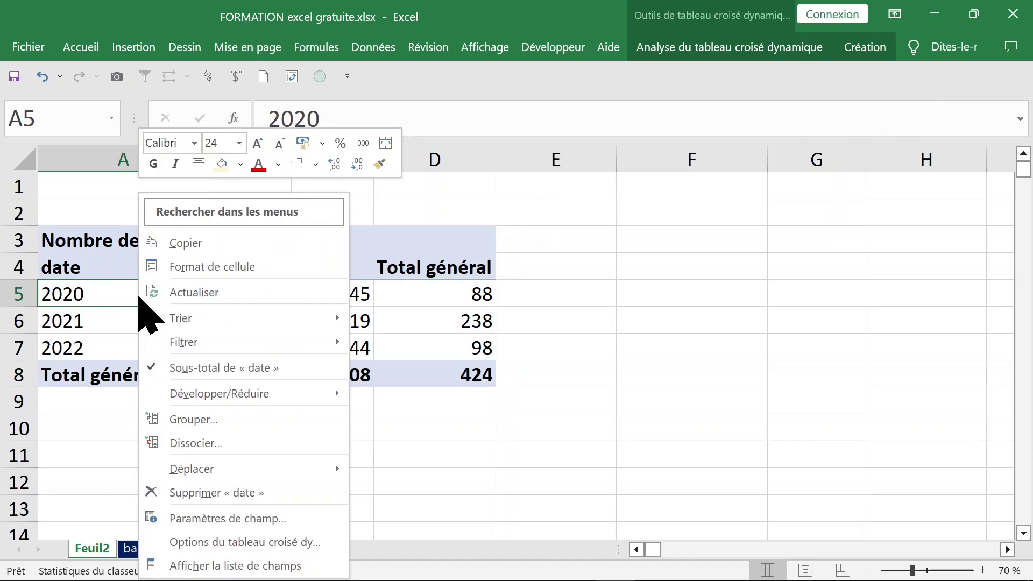
click(207, 419)
drag(193, 278, 622, 99)
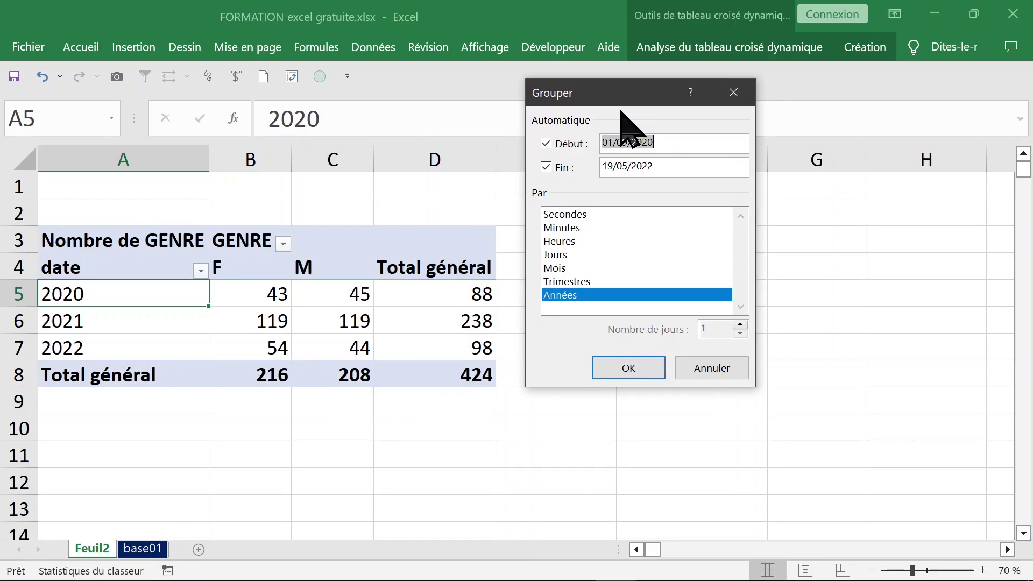
click(577, 281)
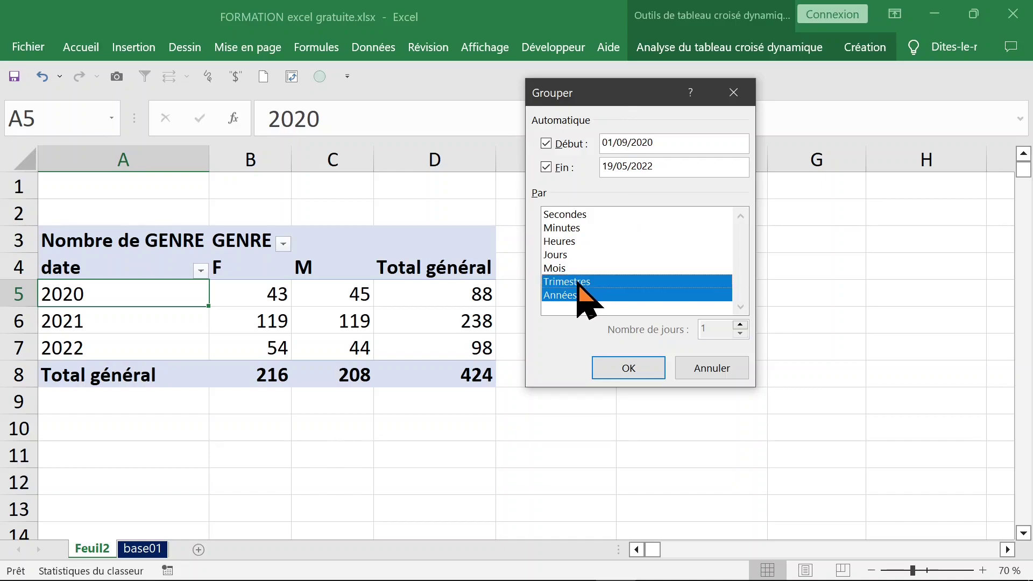
click(630, 369)
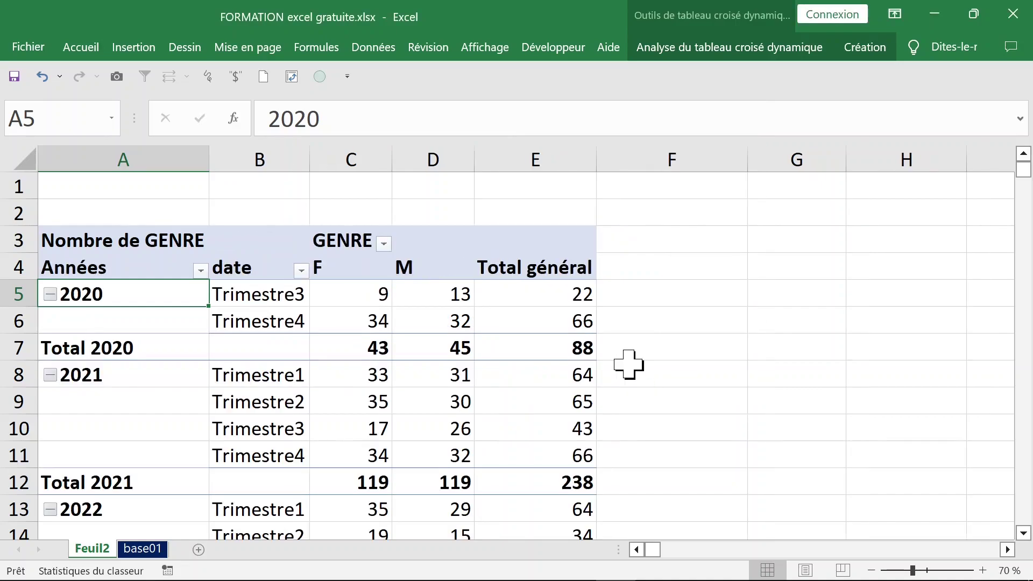
- Show the pivot field list, moved higher and enlarged downward
click(285, 298)
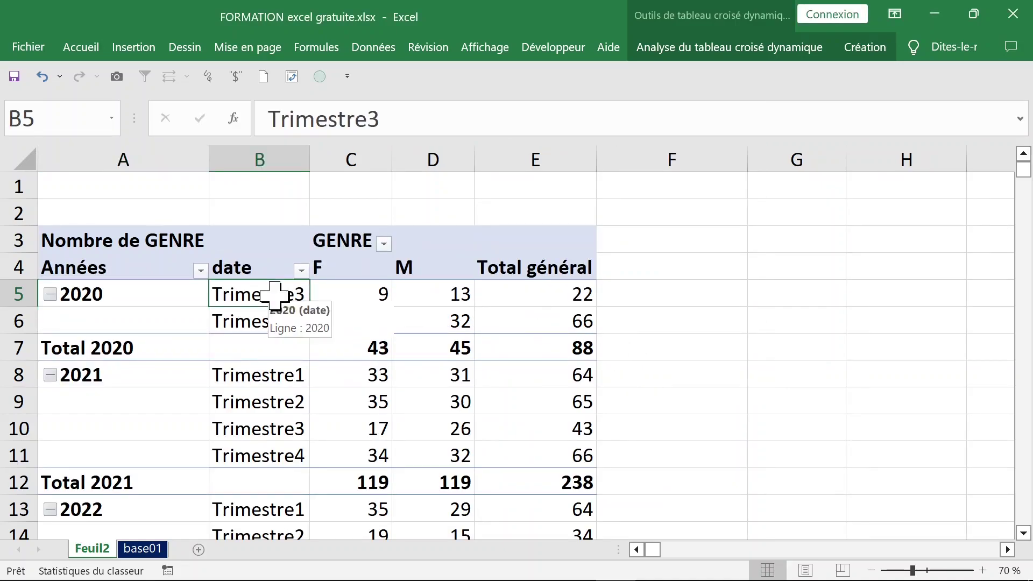
right_click(276, 298)
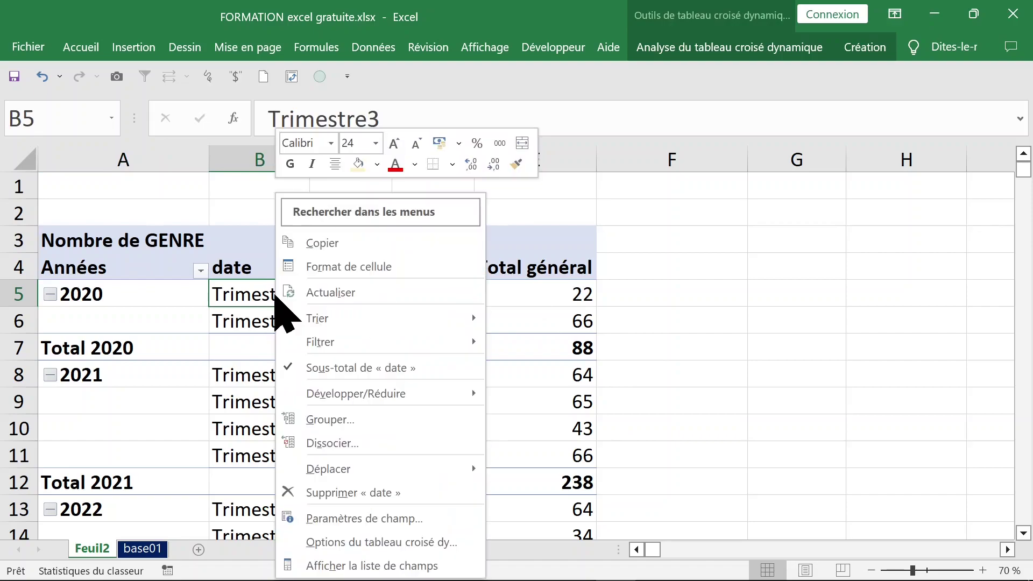
click(366, 564)
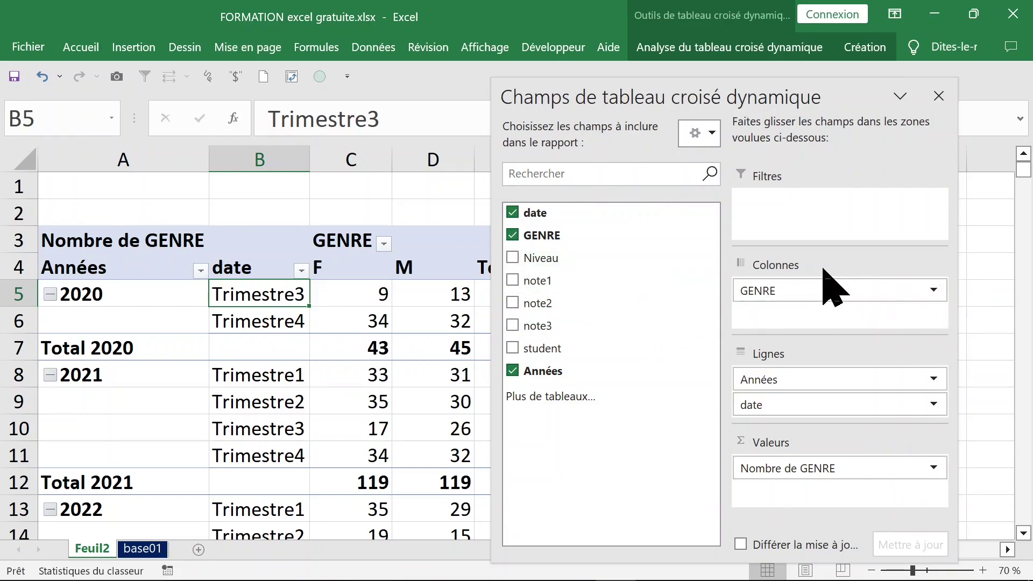
drag(725, 106, 678, 42)
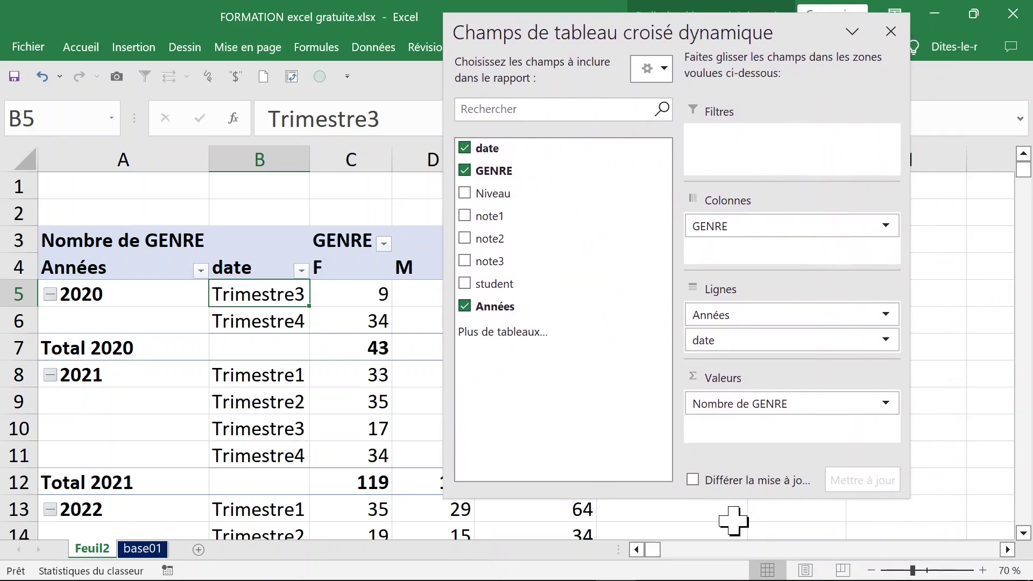
drag(738, 499, 739, 571)
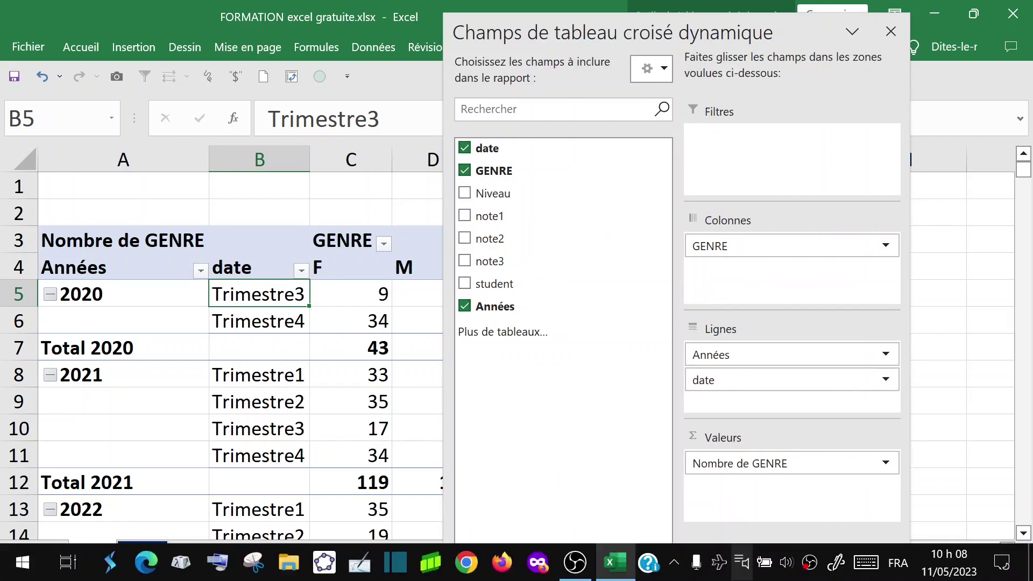
- Move Années to the columns and GENRE to the rows above date
click(785, 355)
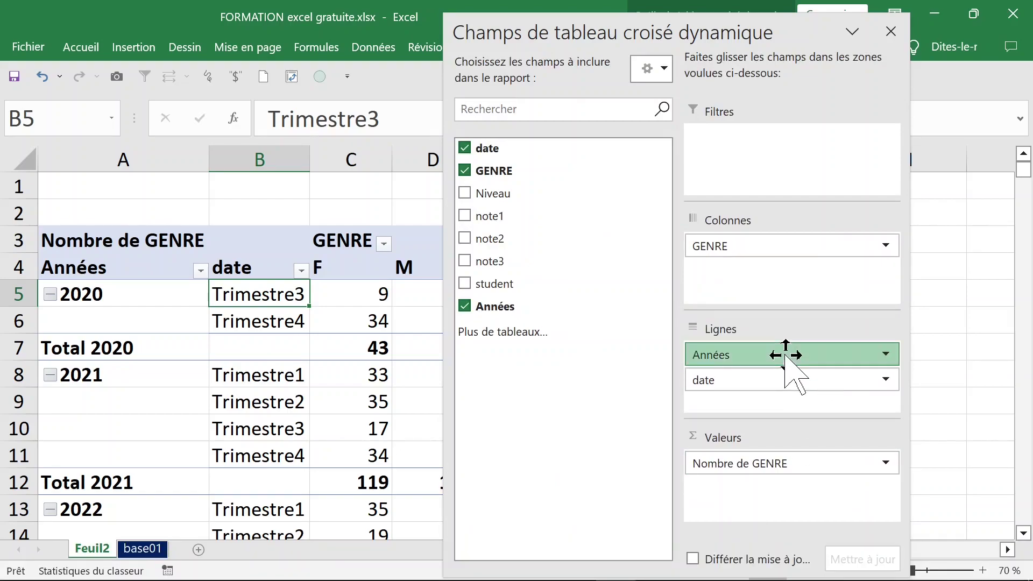
drag(786, 355, 786, 243)
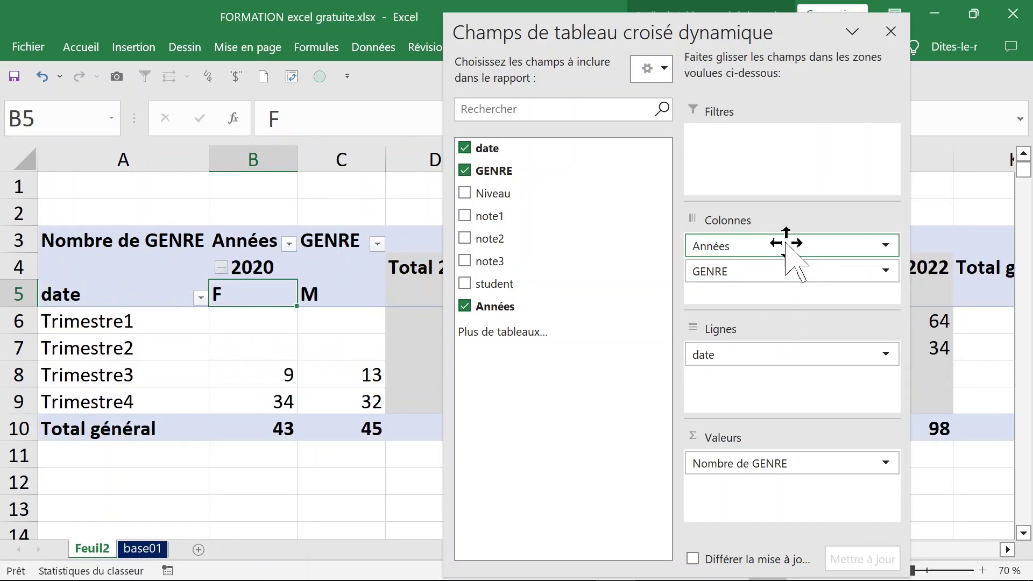
click(757, 271)
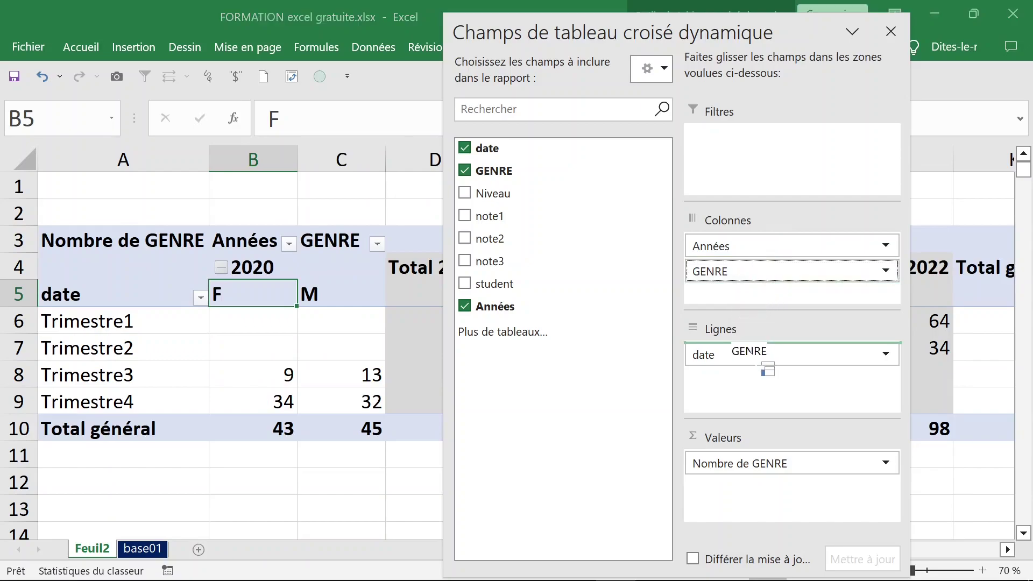
drag(756, 271, 750, 352)
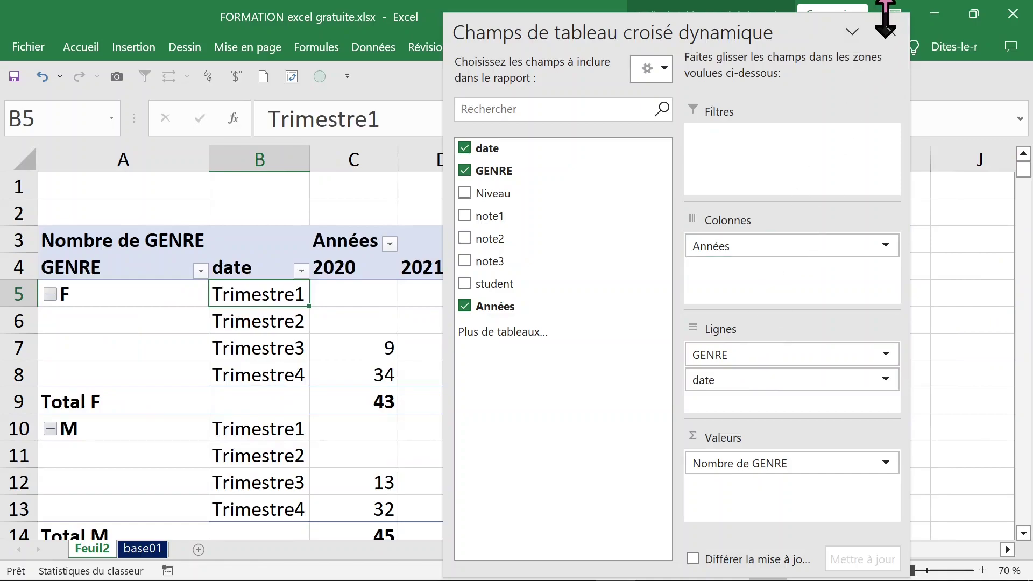
click(891, 31)
click(371, 298)
- Select the blank 2020 value cells starting at F Trimestre1 (C5)
click(642, 355)
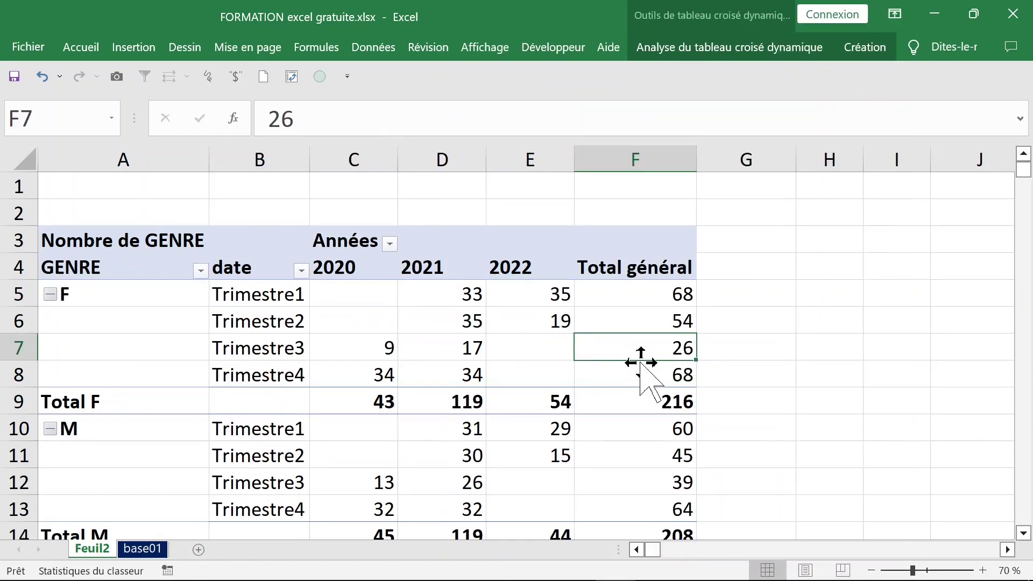
scroll(645, 360, down, 2)
scroll(654, 372, up, 2)
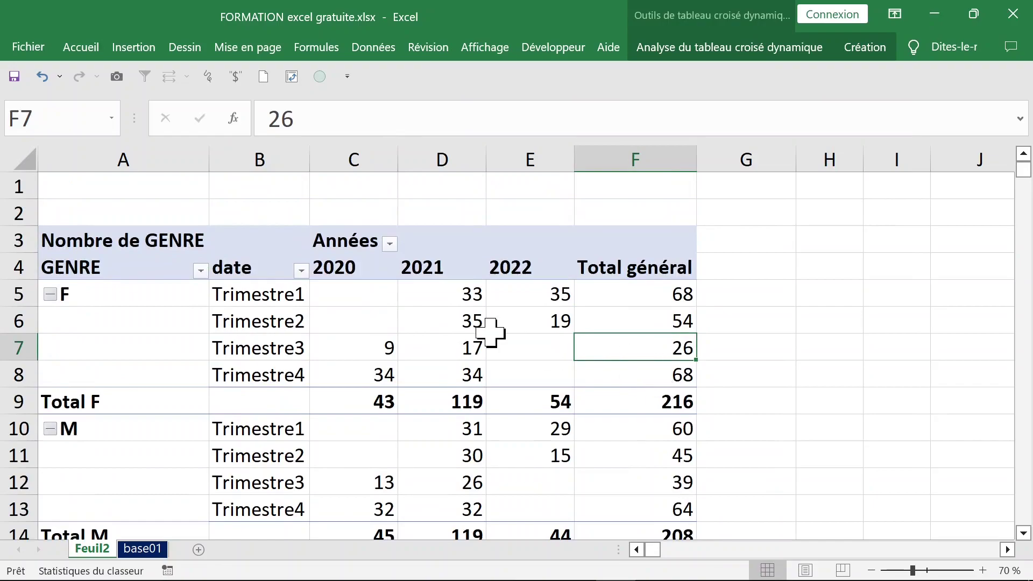
click(361, 299)
drag(361, 299, 439, 344)
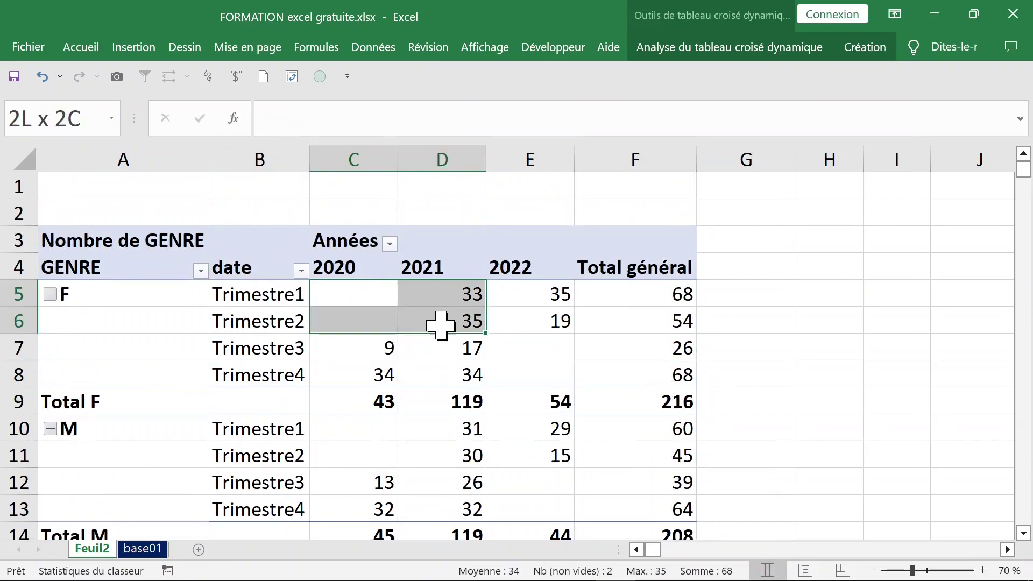
mouse_move(346, 309)
mouse_down()
mouse_move(352, 340)
mouse_move(357, 326)
mouse_up()
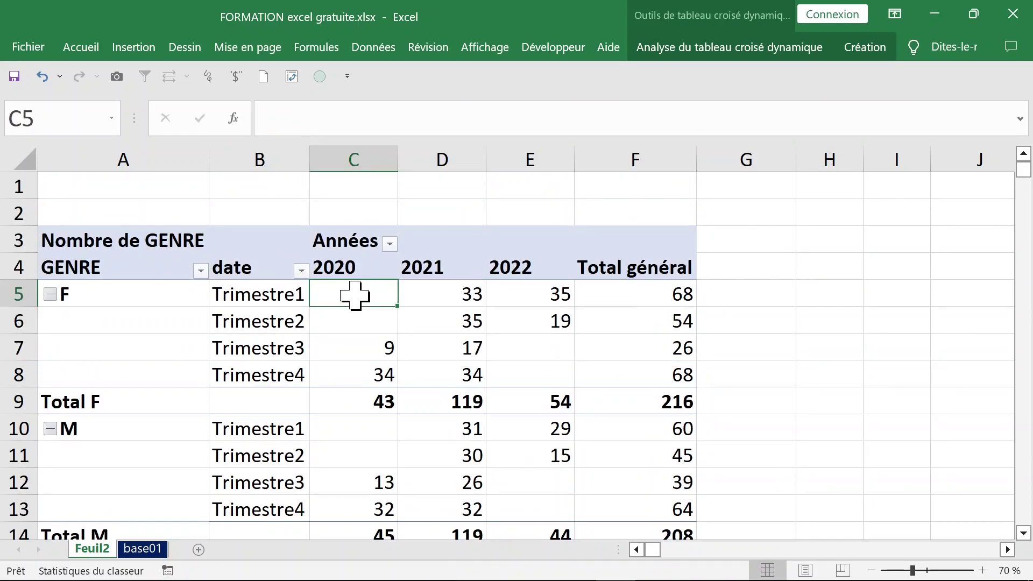
click(345, 295)
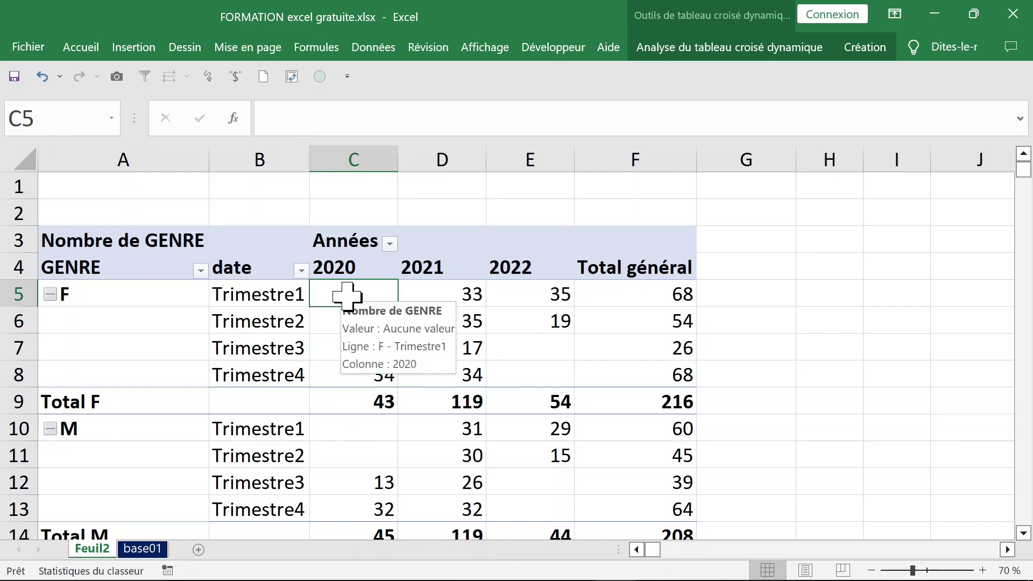
- Set the PivotTable Options so empty cells display 0
right_click(347, 297)
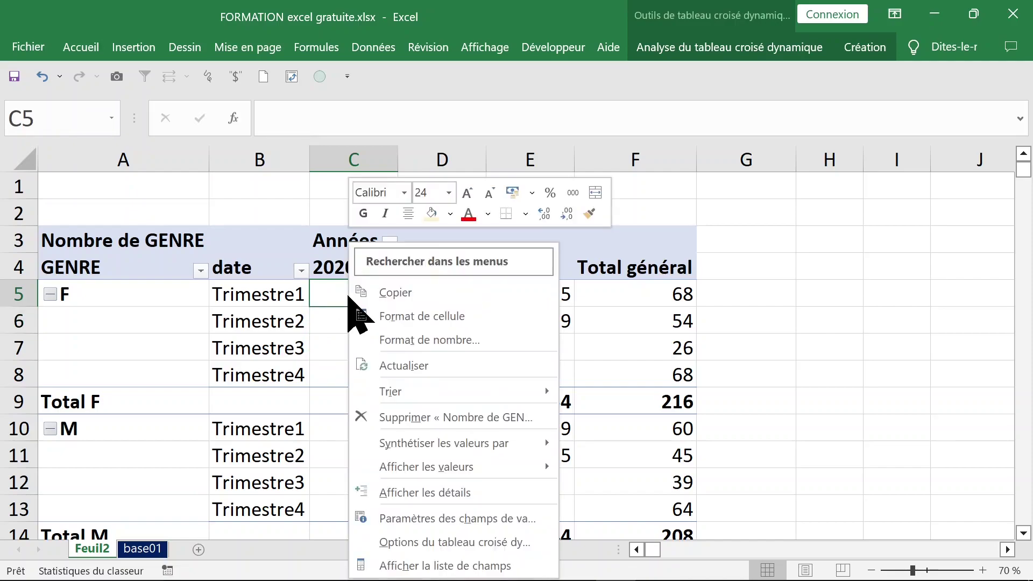
click(487, 541)
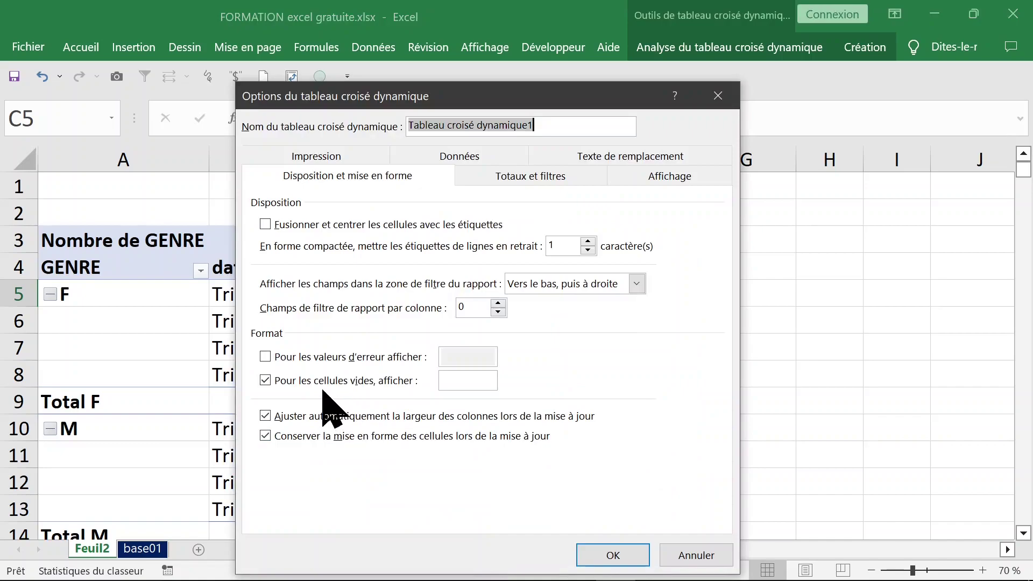
click(344, 382)
click(345, 382)
click(473, 381)
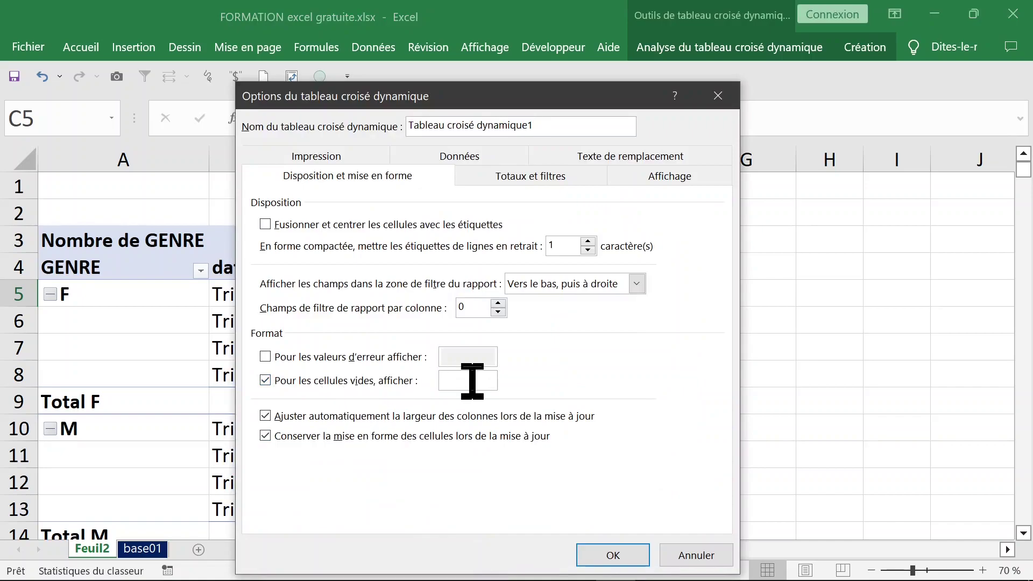
text(0)
key(Return)
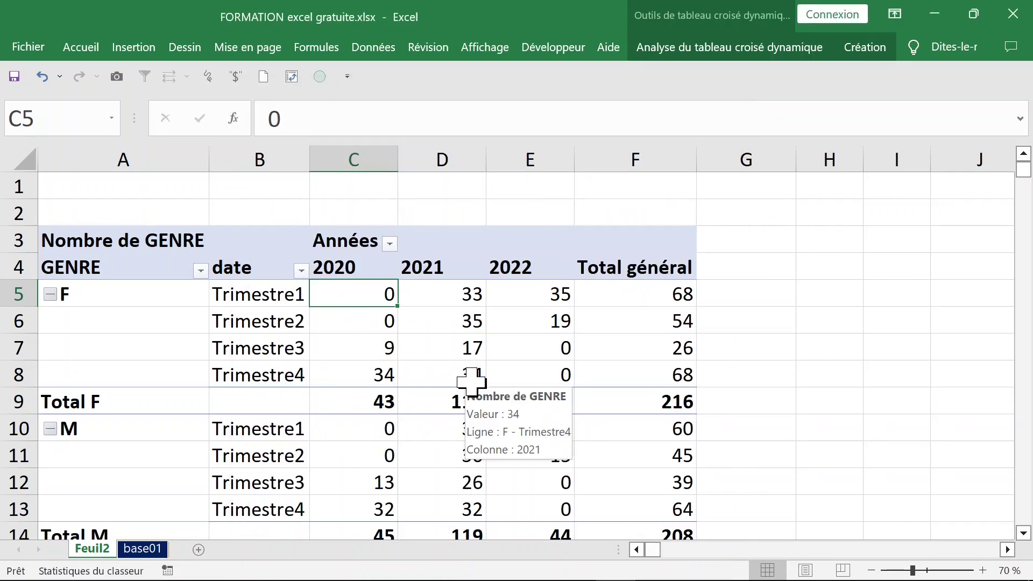
mouse_move(267, 321)
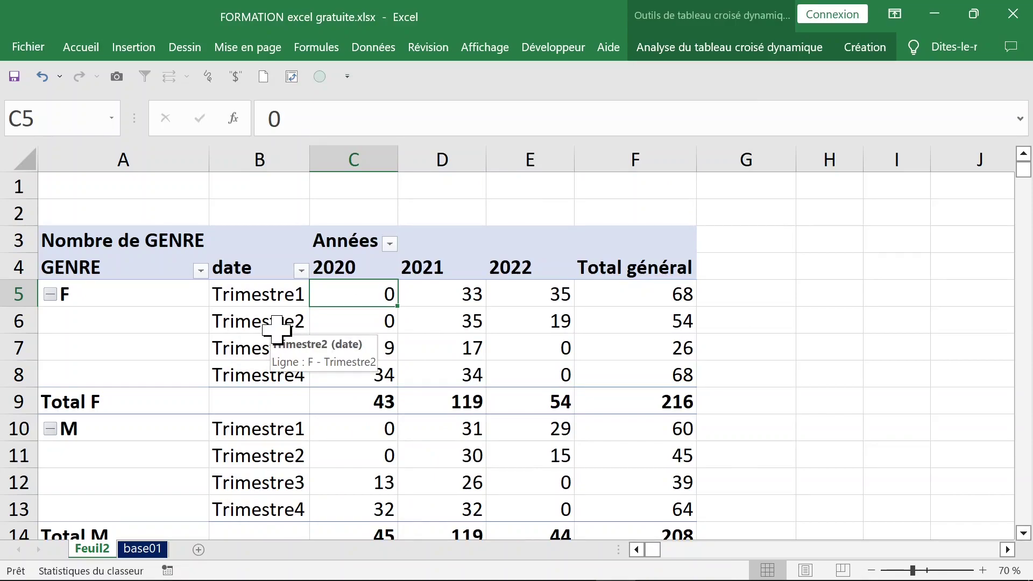
- Select columns A and B and the 2020 column, then pick a value cell
scroll(290, 325, down, 1)
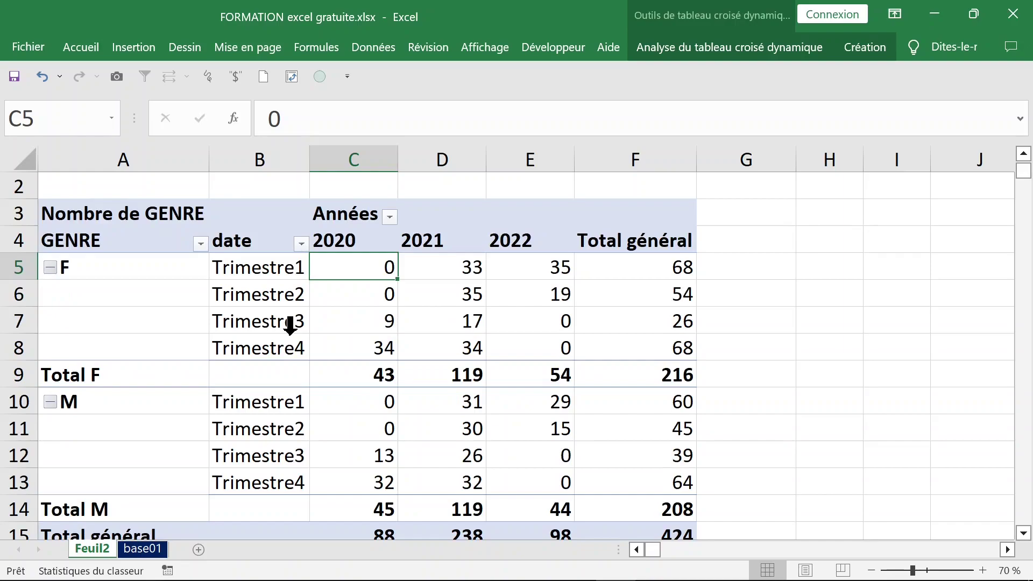
click(145, 273)
click(132, 159)
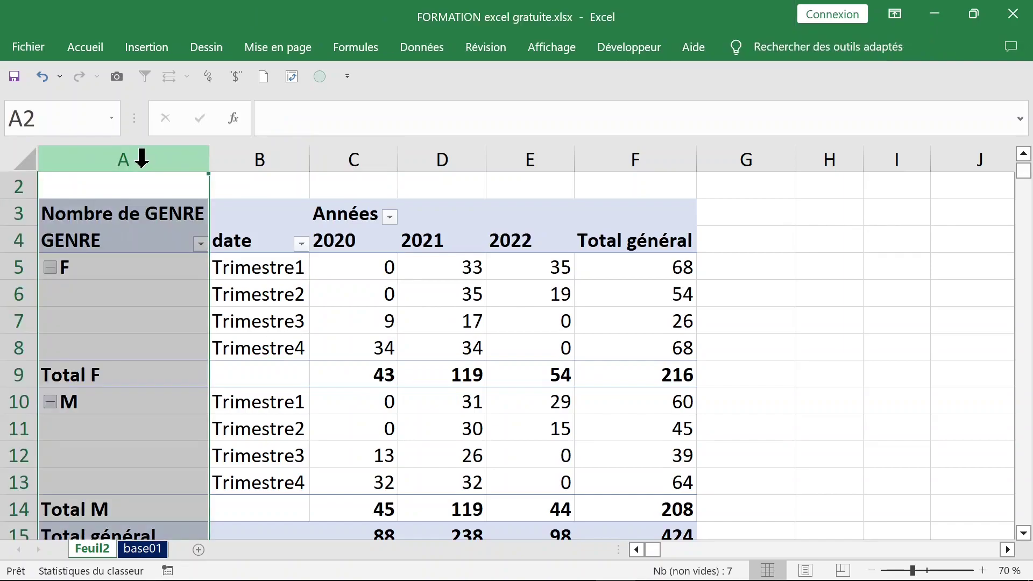
click(261, 158)
click(337, 229)
click(423, 285)
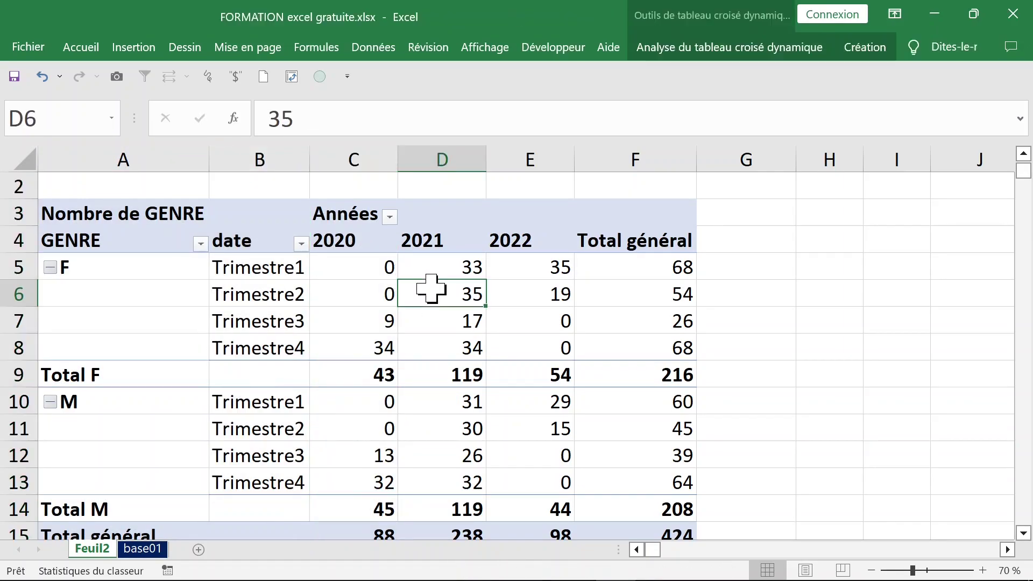
click(393, 269)
- Remove date from the rows and replace the GENRE count with note1 as the value
right_click(355, 271)
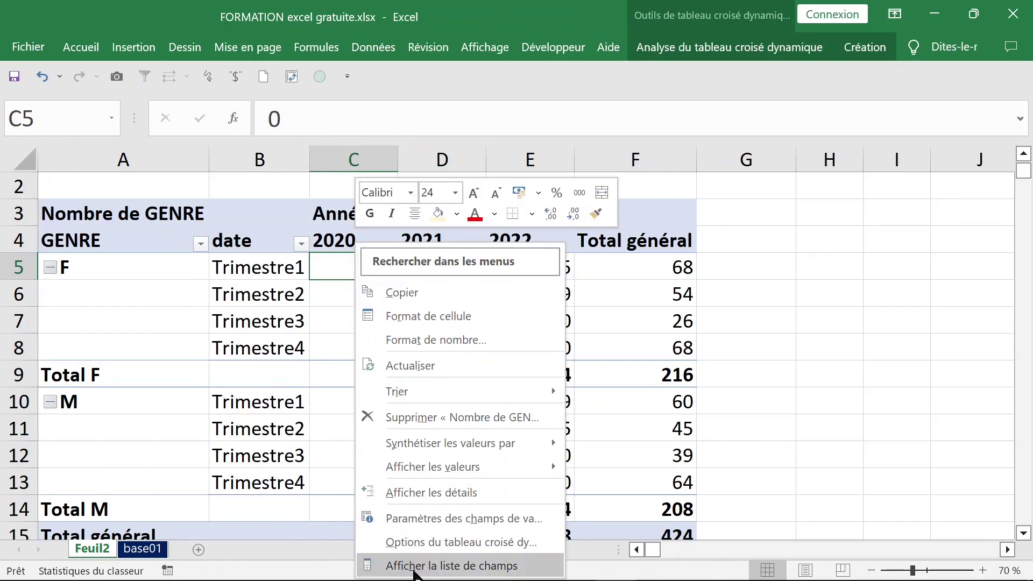
click(446, 565)
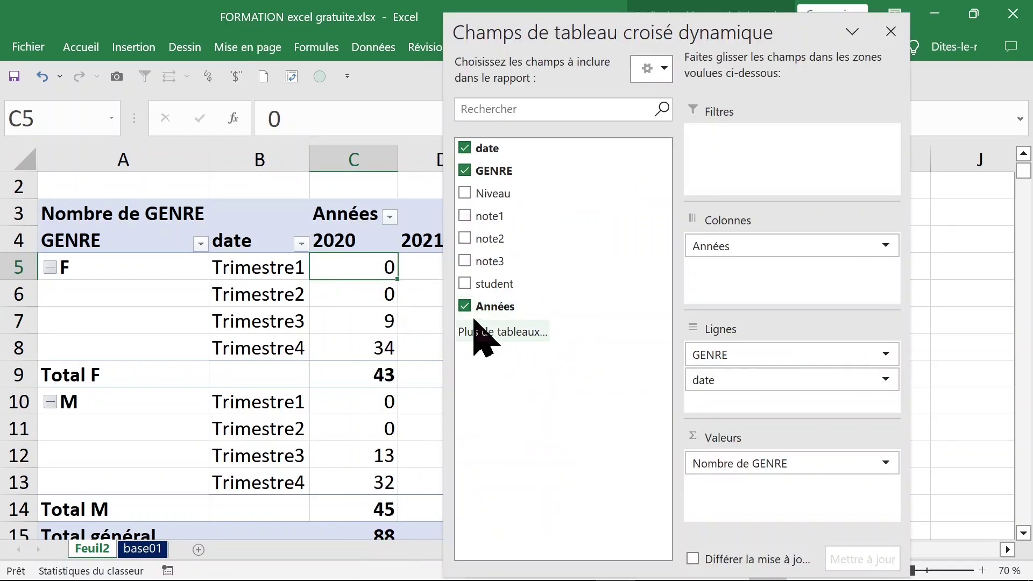
mouse_move(565, 170)
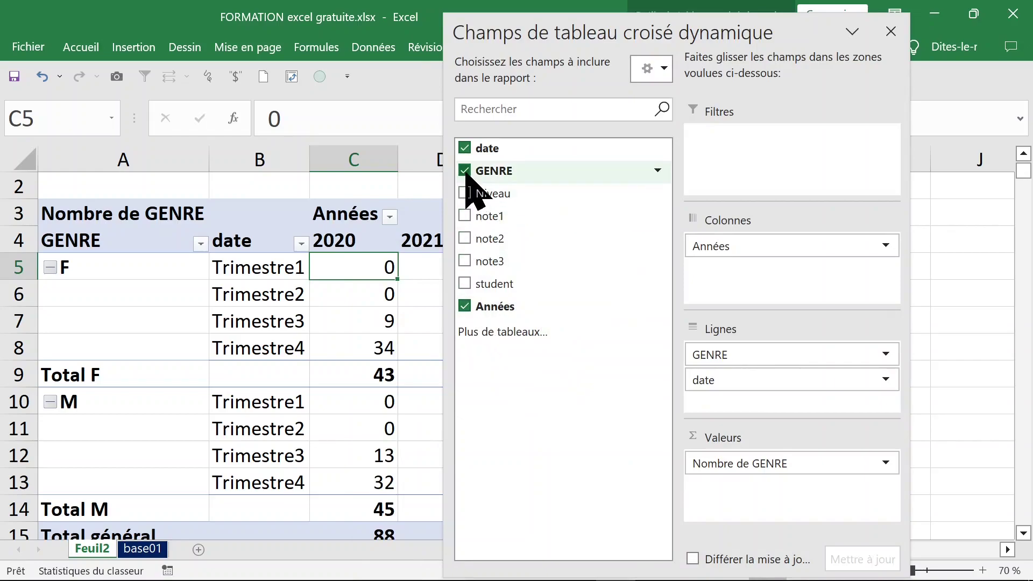
click(464, 148)
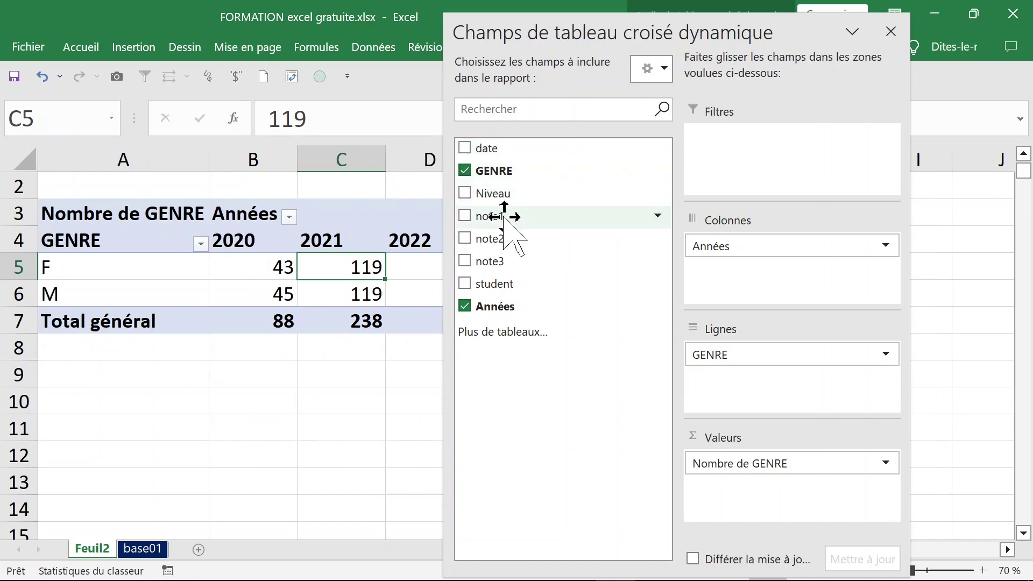
drag(504, 217, 750, 484)
drag(764, 508, 761, 497)
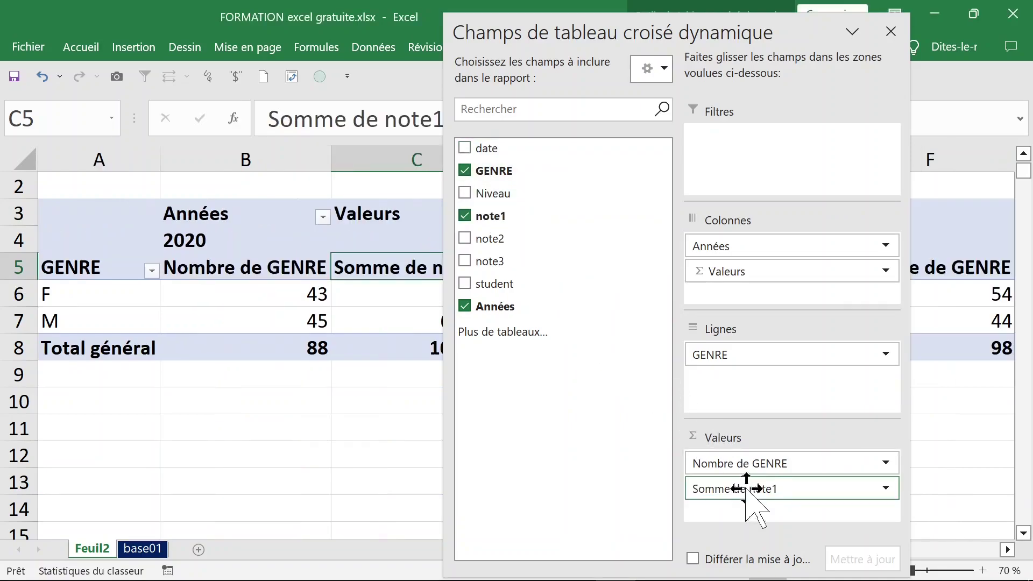
mouse_move(872, 463)
mouse_down()
mouse_move(580, 465)
mouse_move(553, 442)
mouse_up()
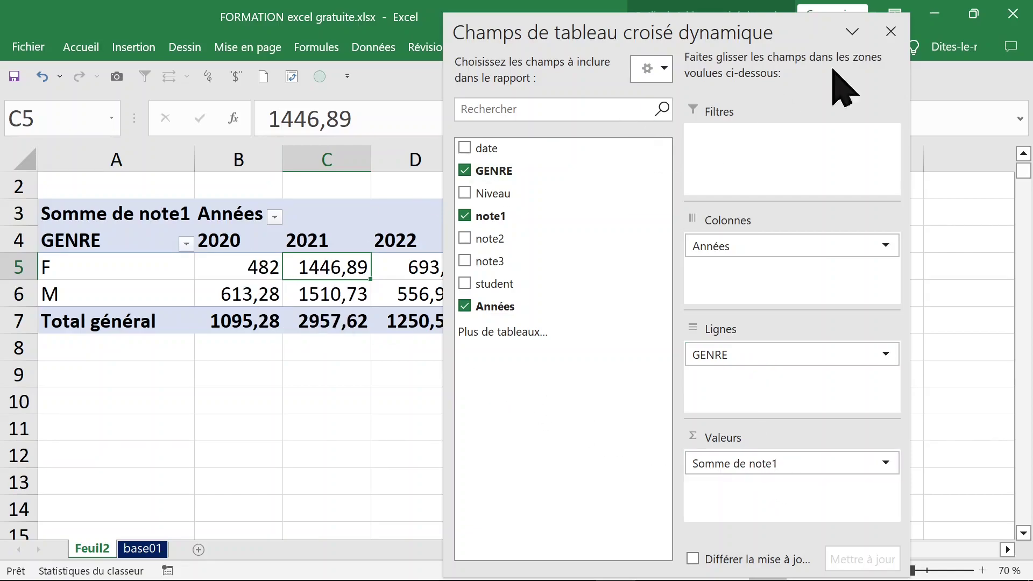
- Summarize note1 by Moyenne (average) and close the field list
click(886, 464)
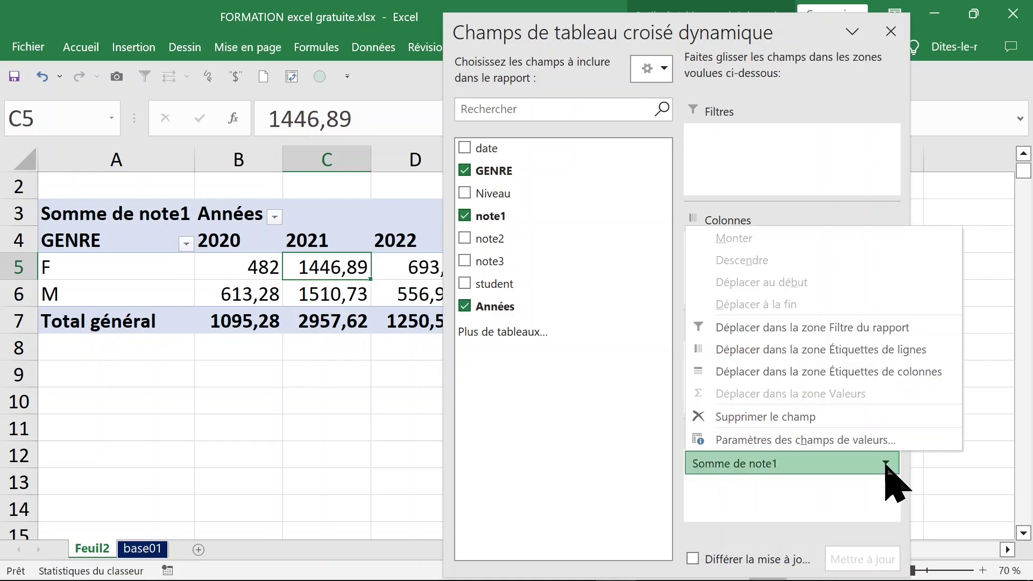
click(841, 441)
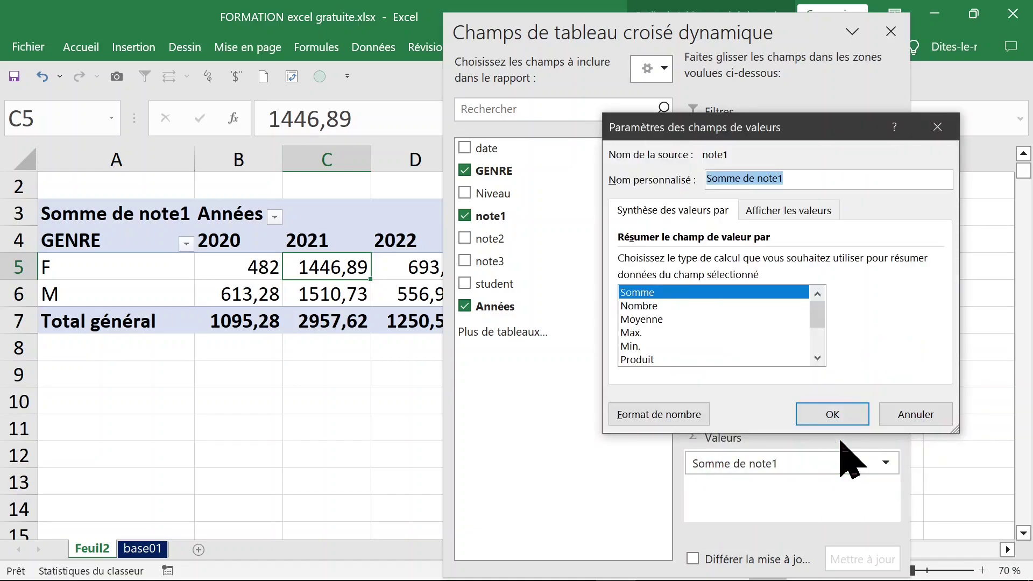
click(634, 319)
click(838, 422)
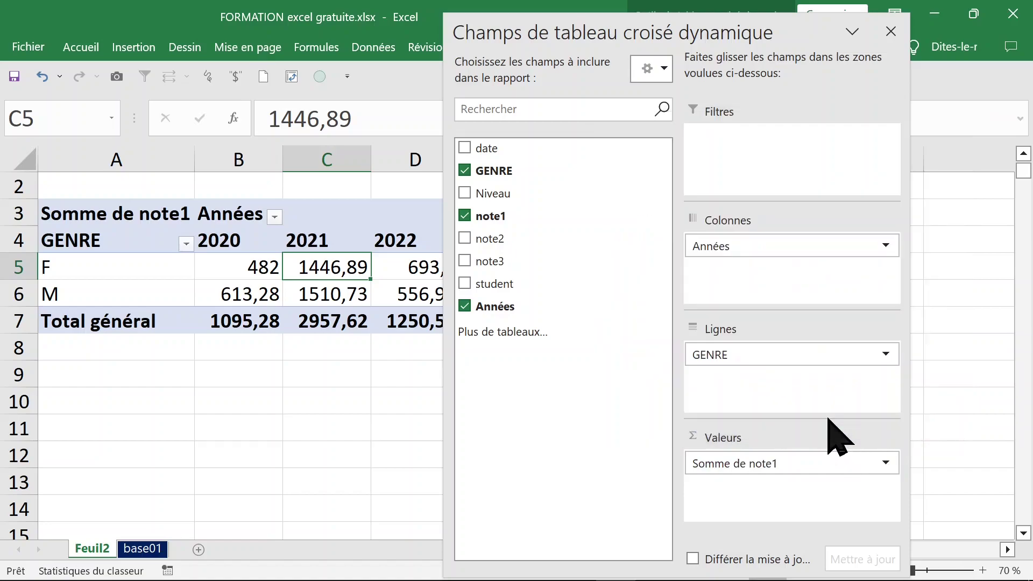
click(890, 31)
- Format the note1 average cells as Nombre with two decimals
right_click(388, 271)
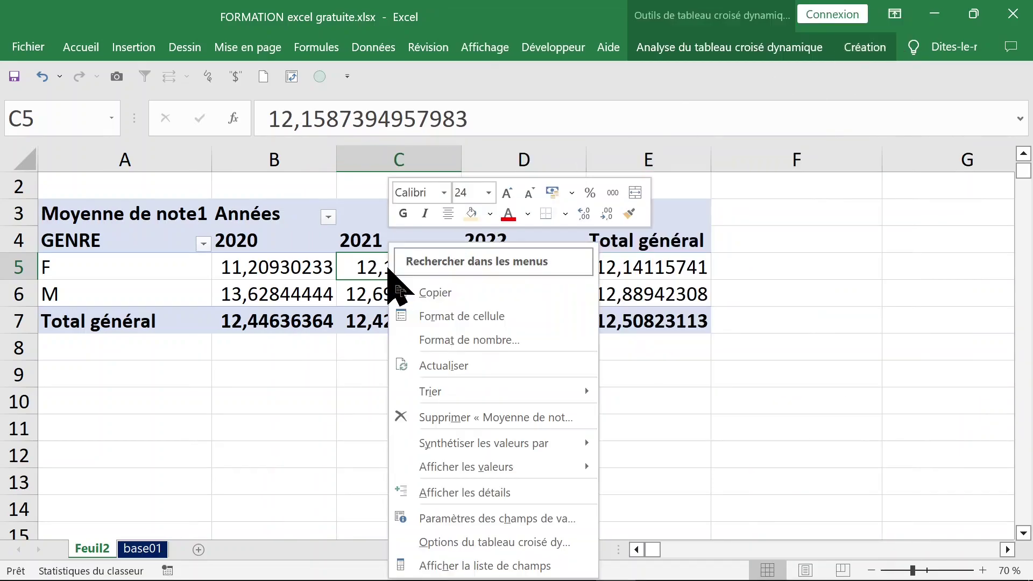
click(430, 317)
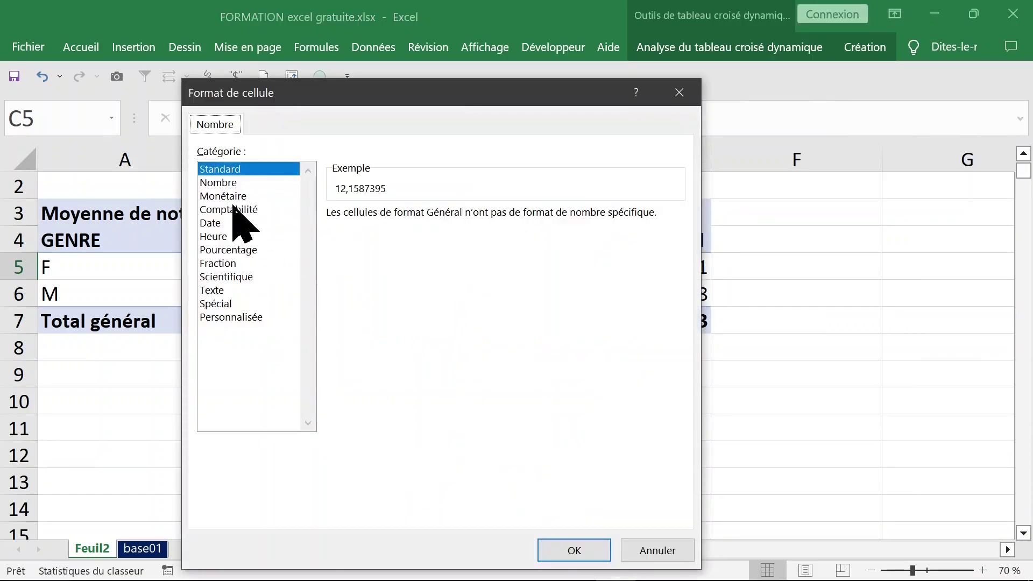
click(231, 183)
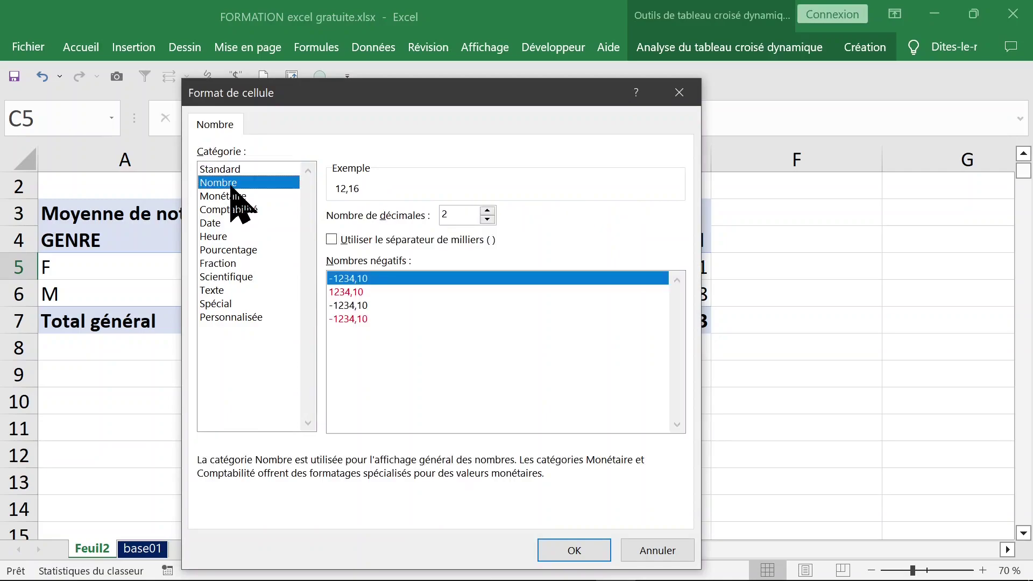
click(584, 551)
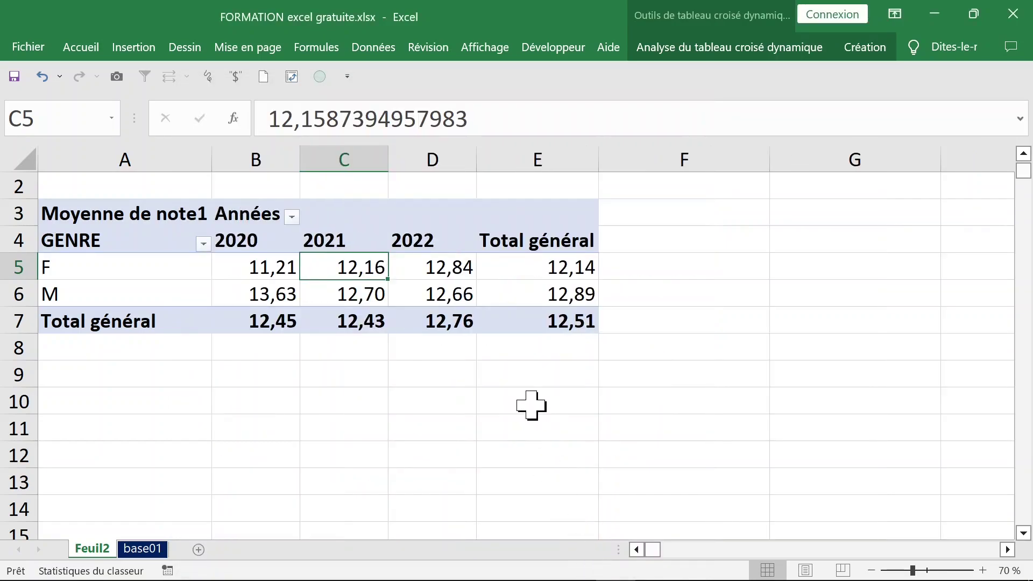
- Select the F and M genre labels, then the F 2020 average cell
click(277, 271)
click(129, 266)
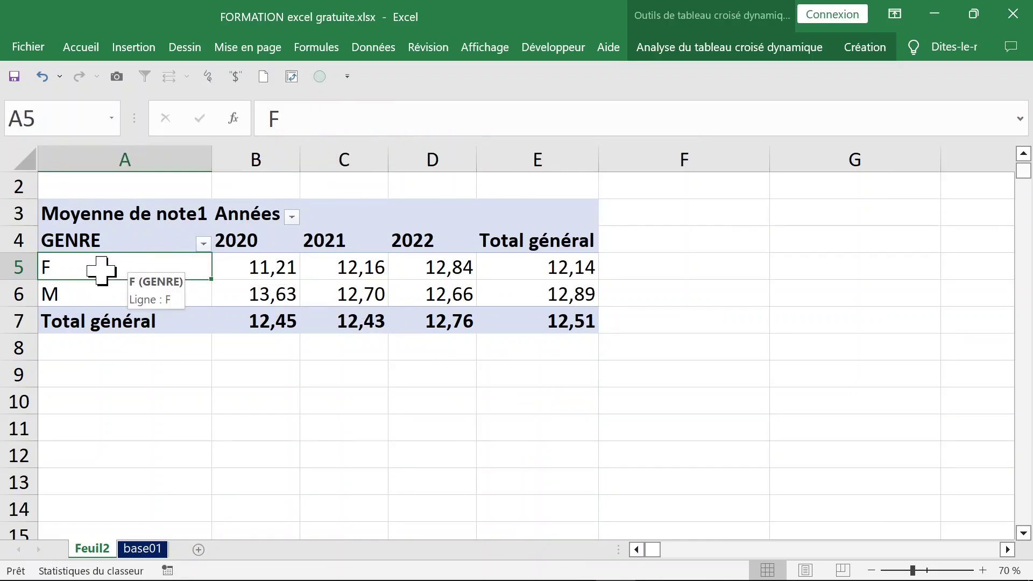
drag(105, 267, 104, 284)
key(Return)
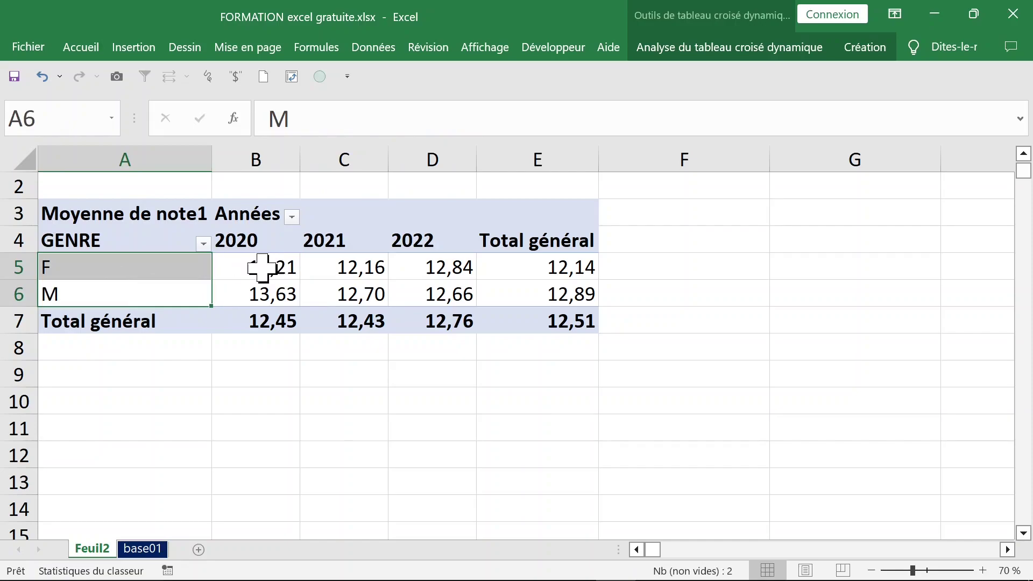
click(262, 267)
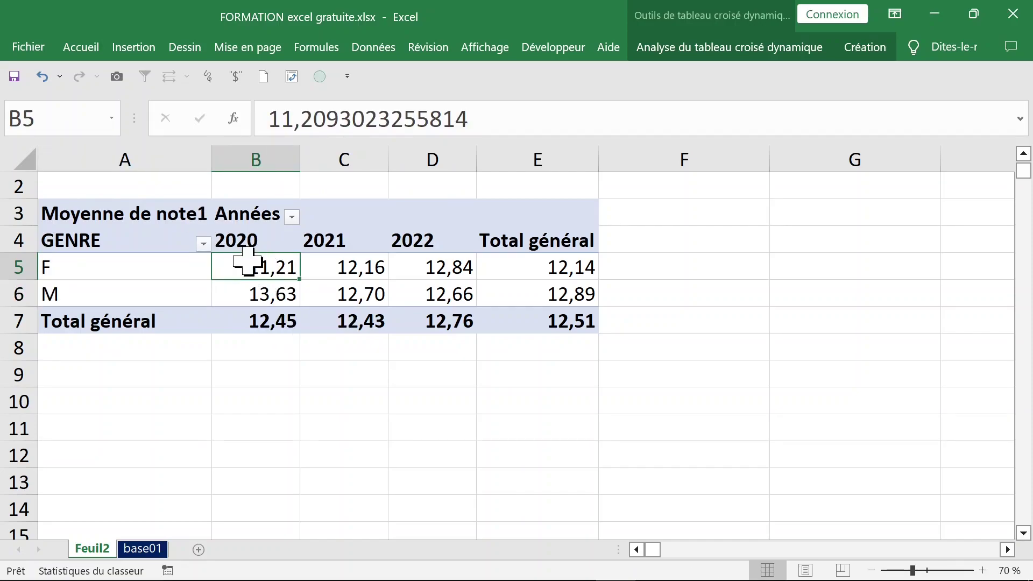
- Add note2 and note3 to the pivot's Valeurs area from the field list
right_click(247, 262)
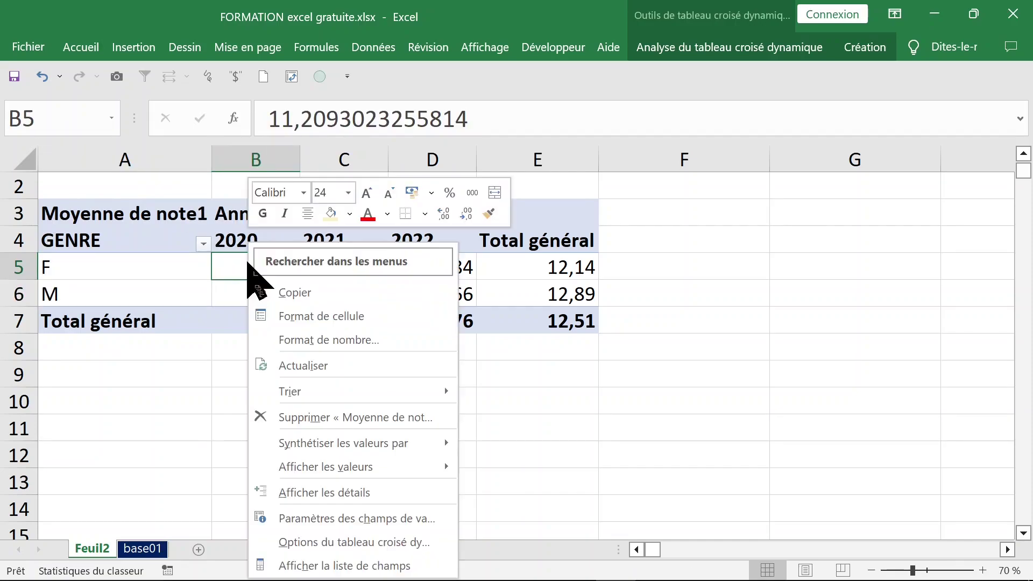
click(378, 566)
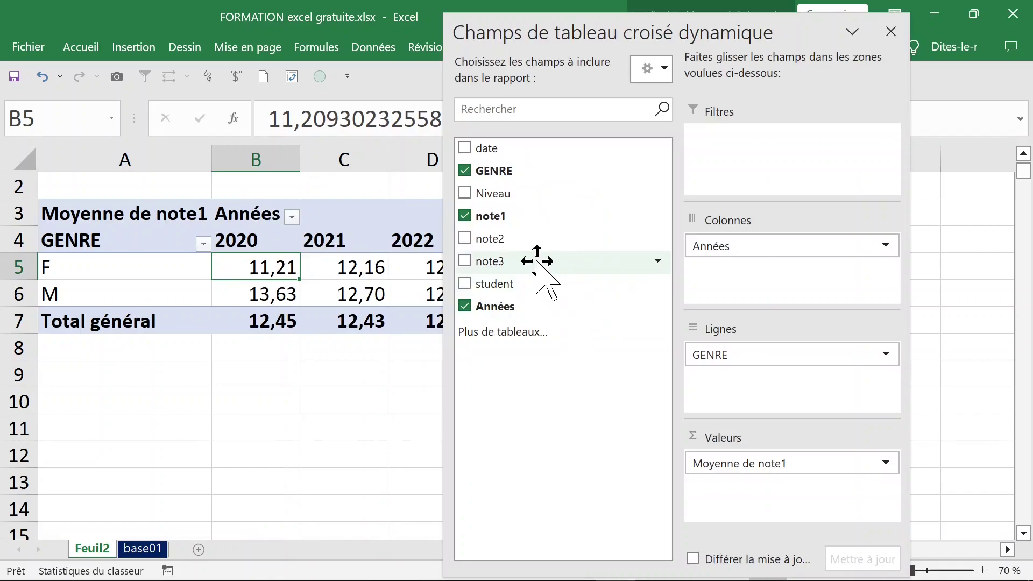
mouse_move(505, 239)
mouse_down()
mouse_move(747, 492)
mouse_move(733, 484)
mouse_up()
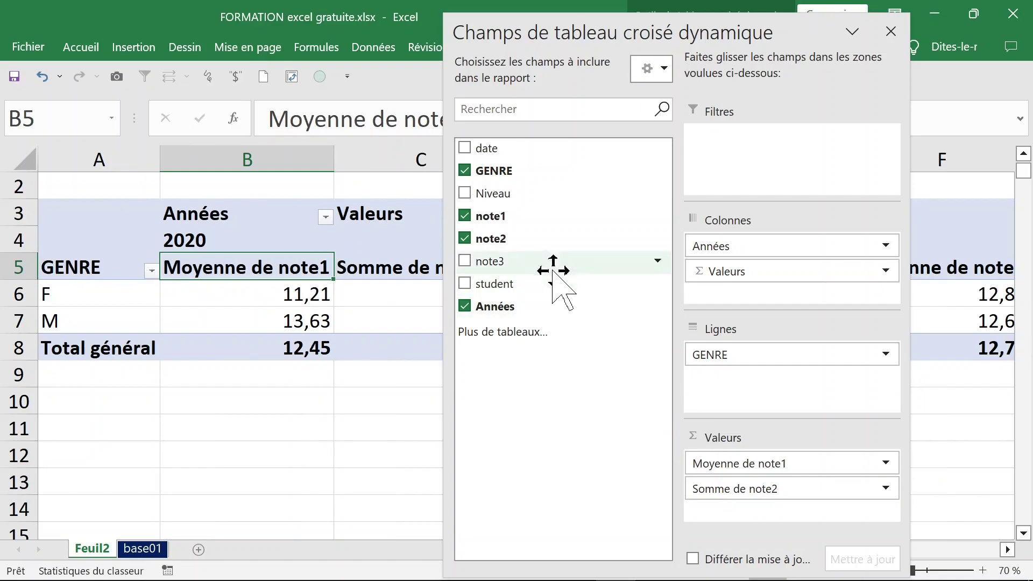
drag(535, 260, 748, 514)
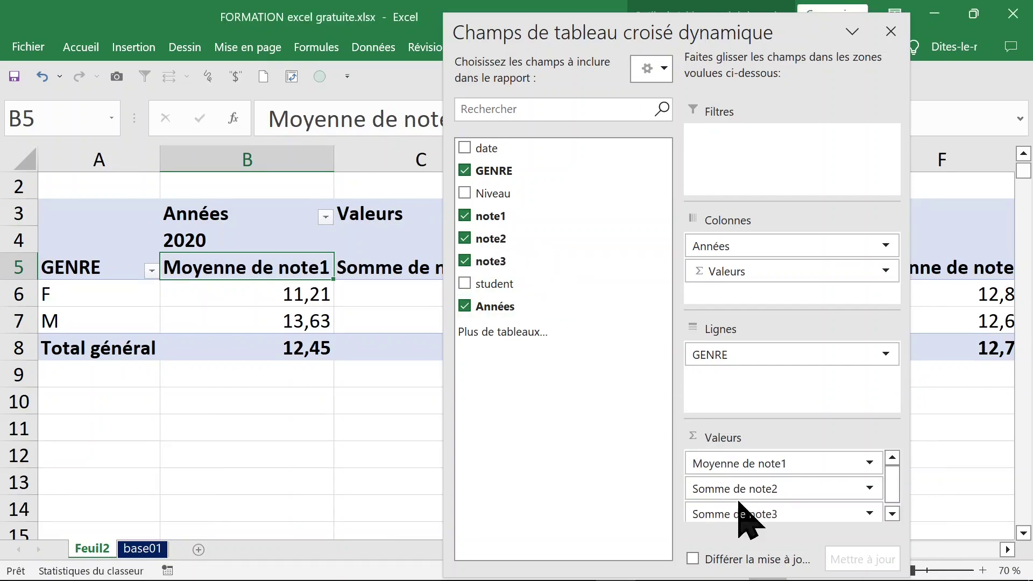
click(897, 39)
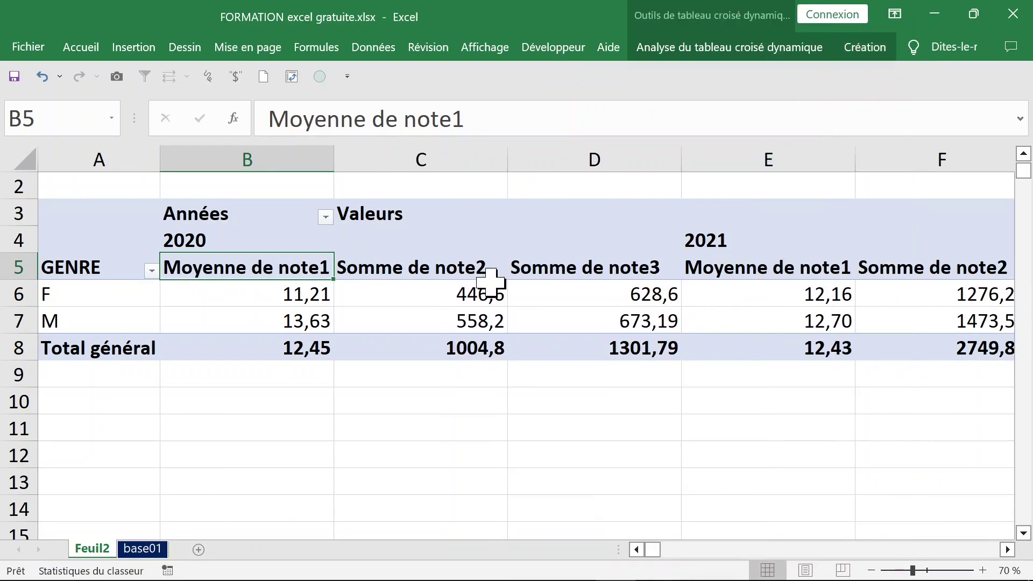
- Open the Somme de note2 value field settings and choose Moyenne
click(409, 266)
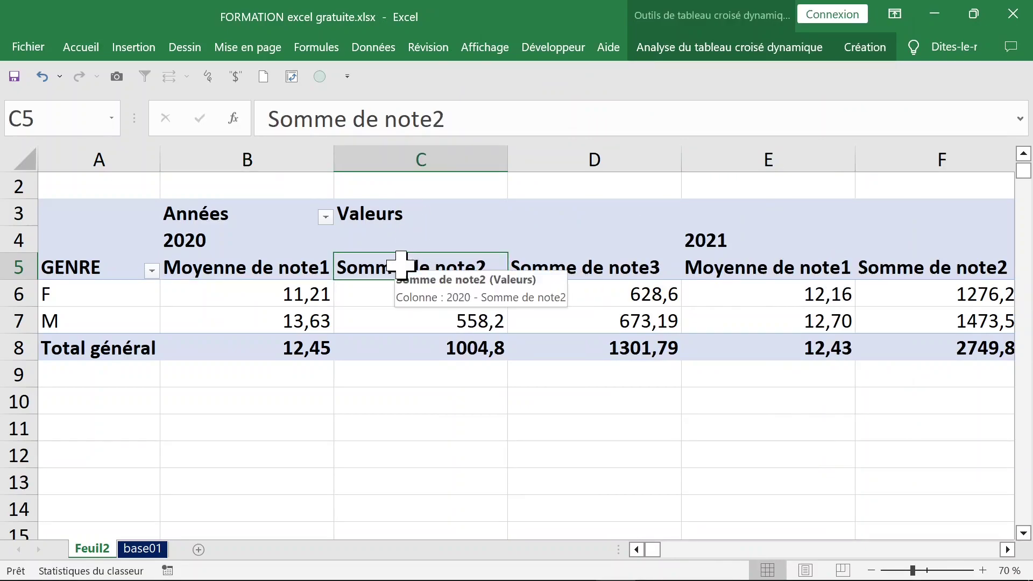
double_click(403, 266)
click(645, 319)
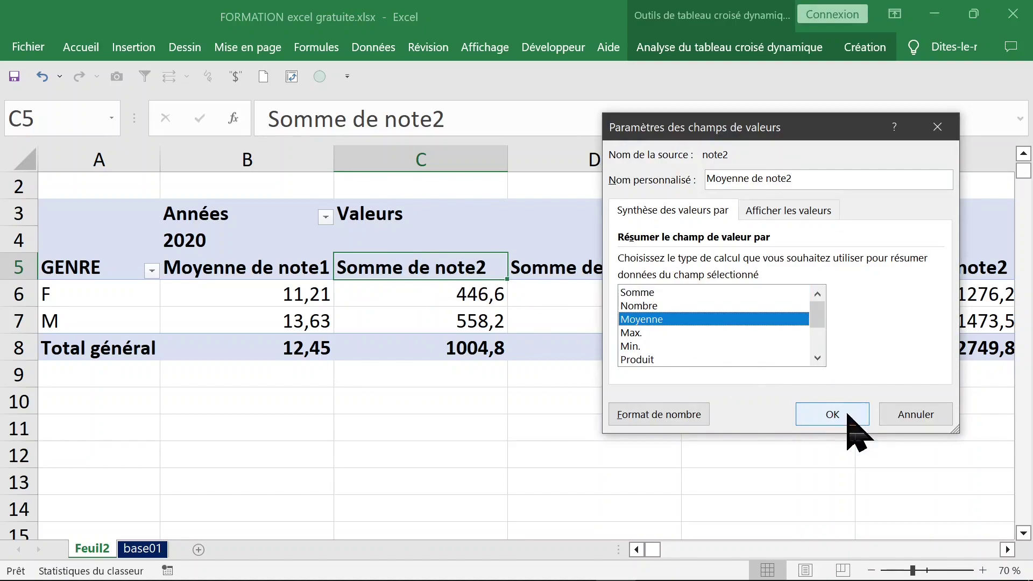
- Give note2 a two-decimal number format and confirm its Moyenne summary
click(673, 418)
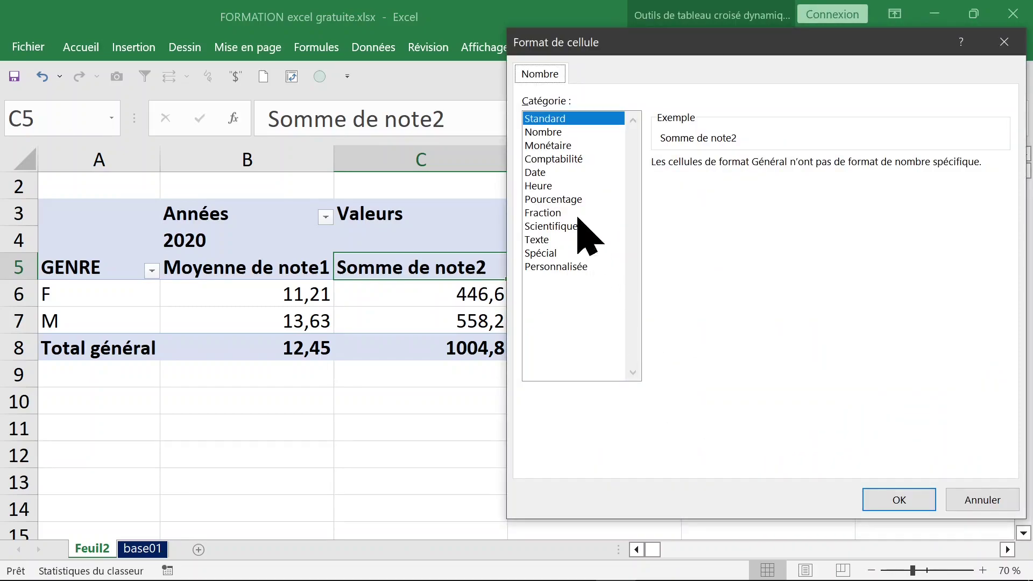
click(552, 135)
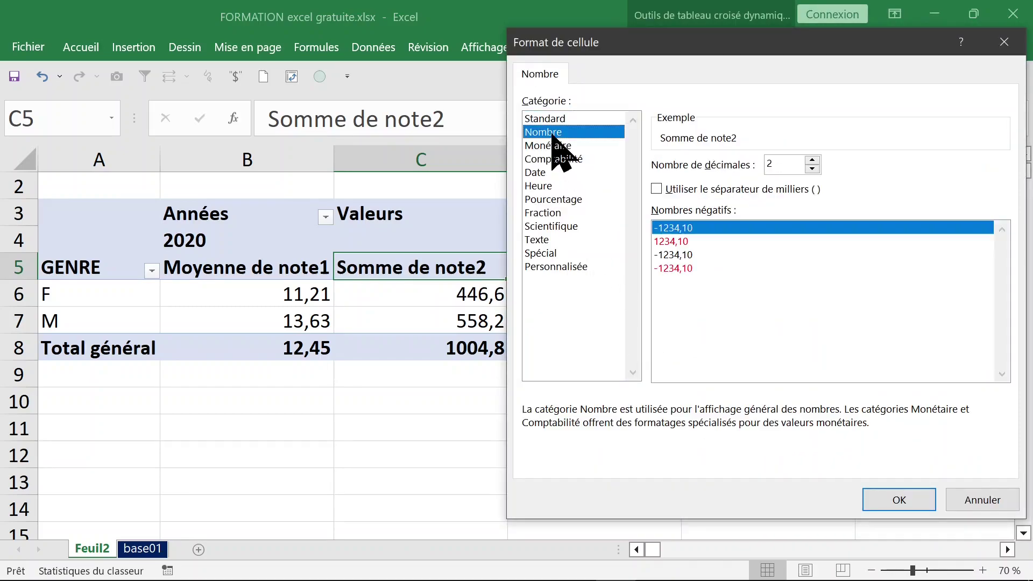
click(896, 500)
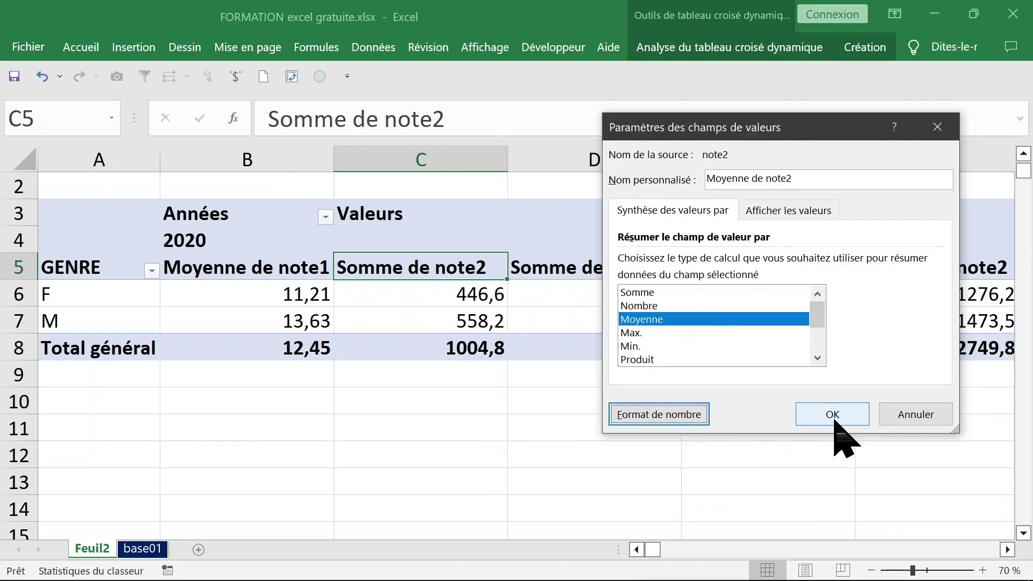
click(831, 416)
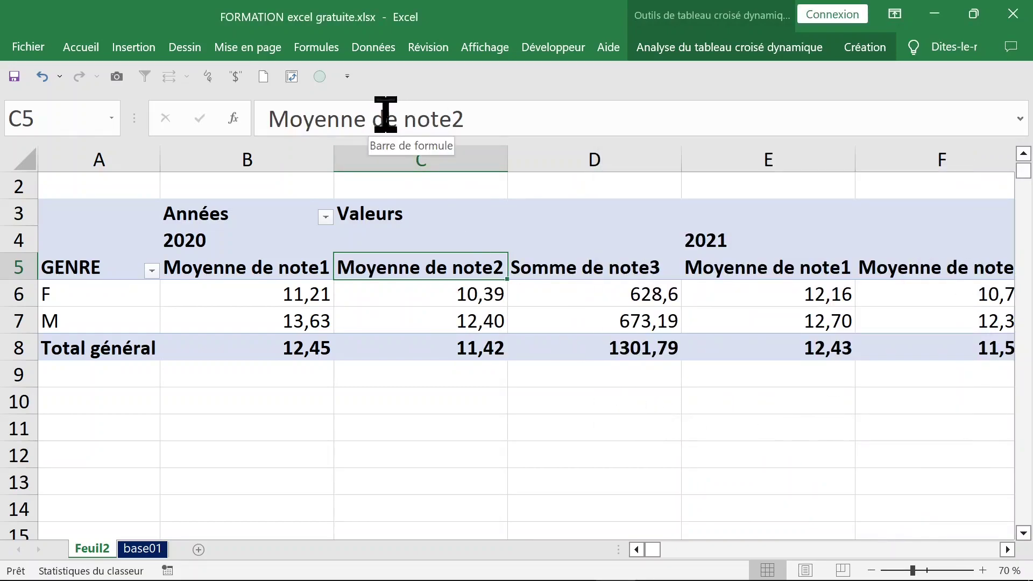
- Summarise note3 by Moyenne with a two-decimal number format
click(628, 269)
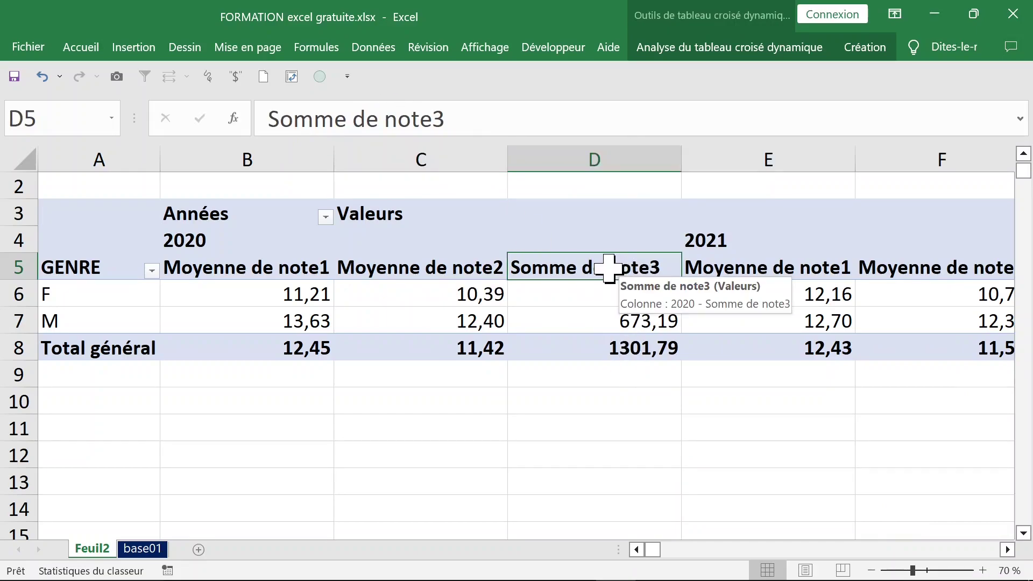
double_click(608, 269)
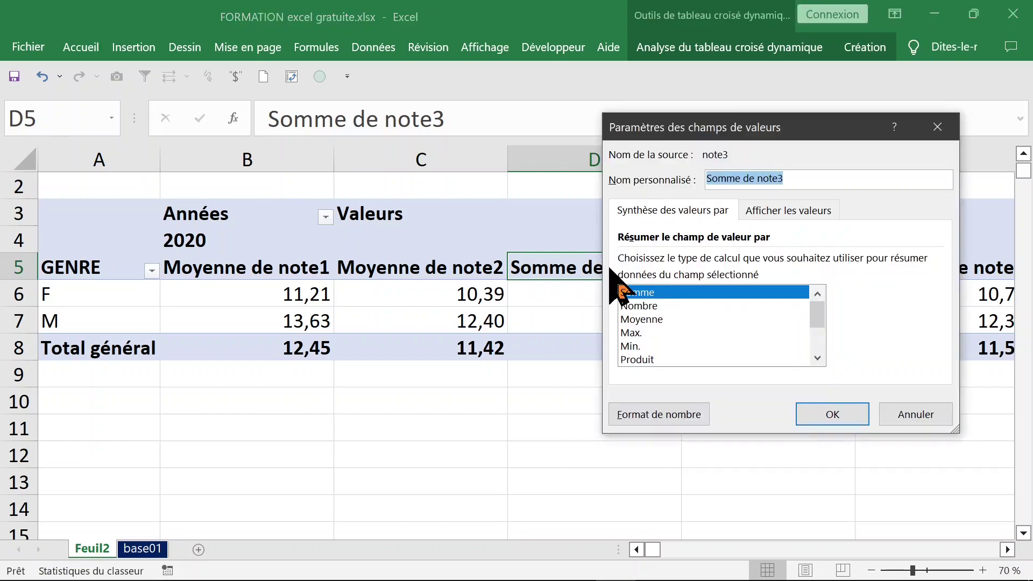
click(653, 320)
click(670, 415)
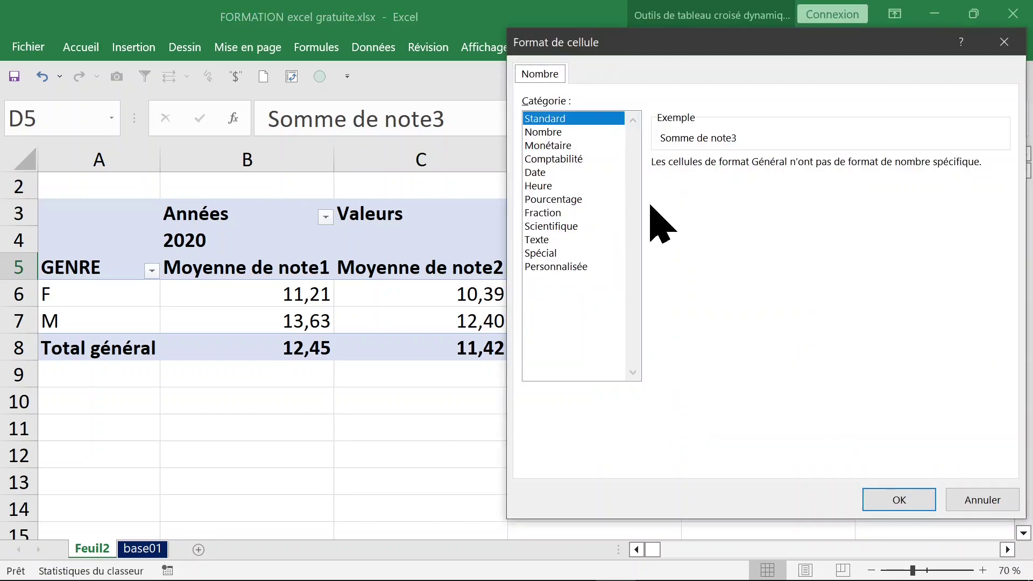
click(549, 134)
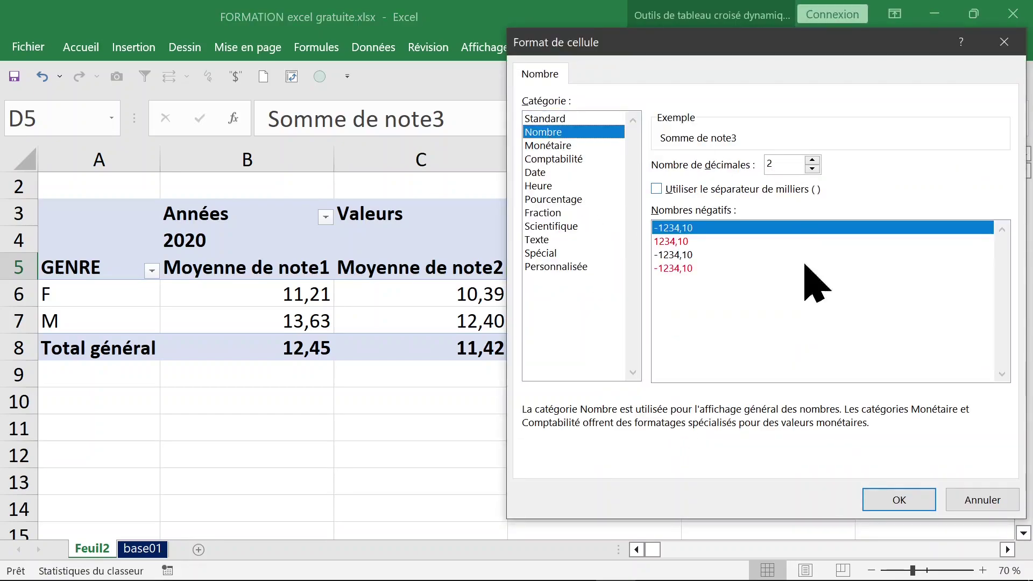
click(889, 497)
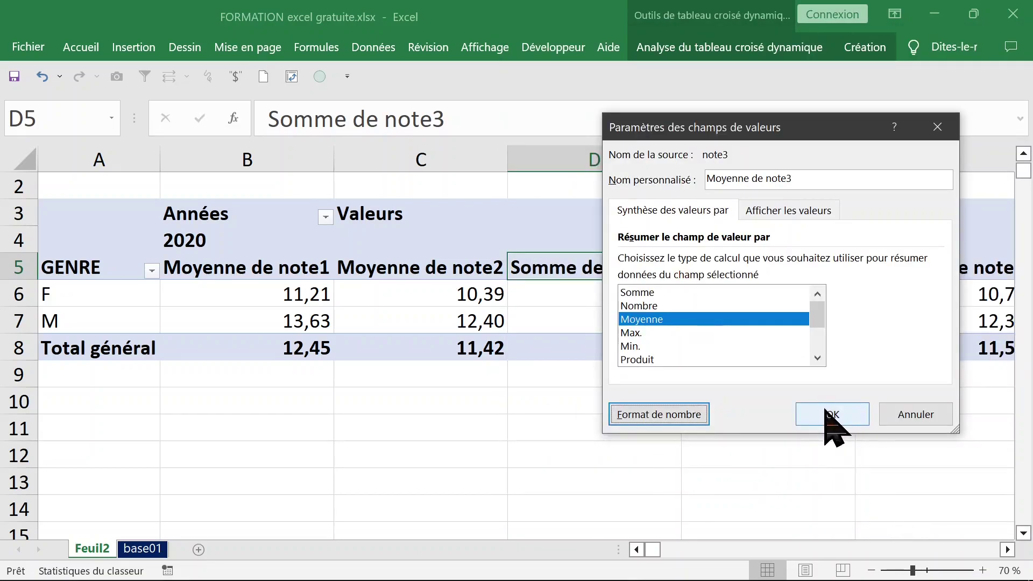
click(831, 425)
click(584, 415)
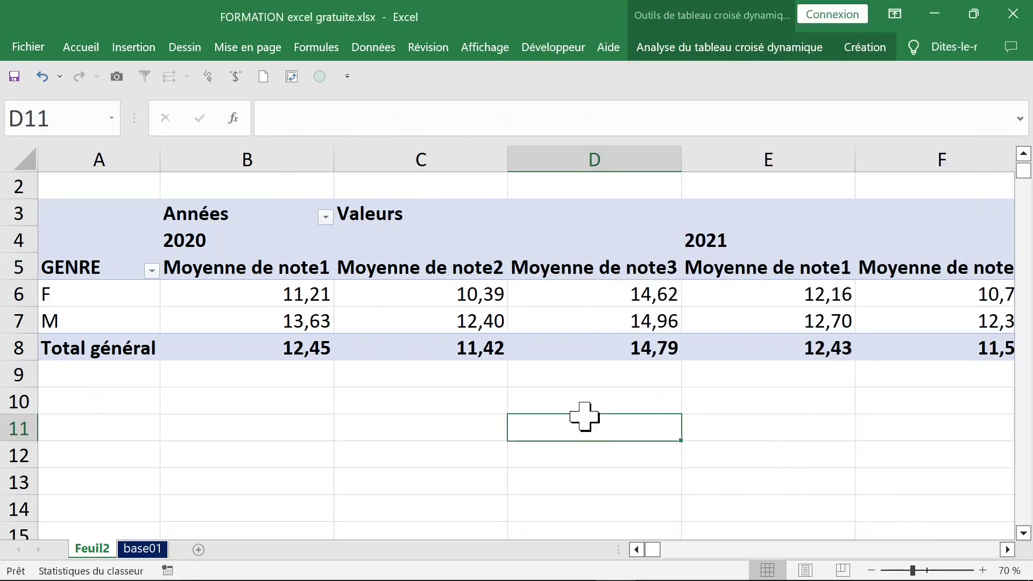
click(422, 295)
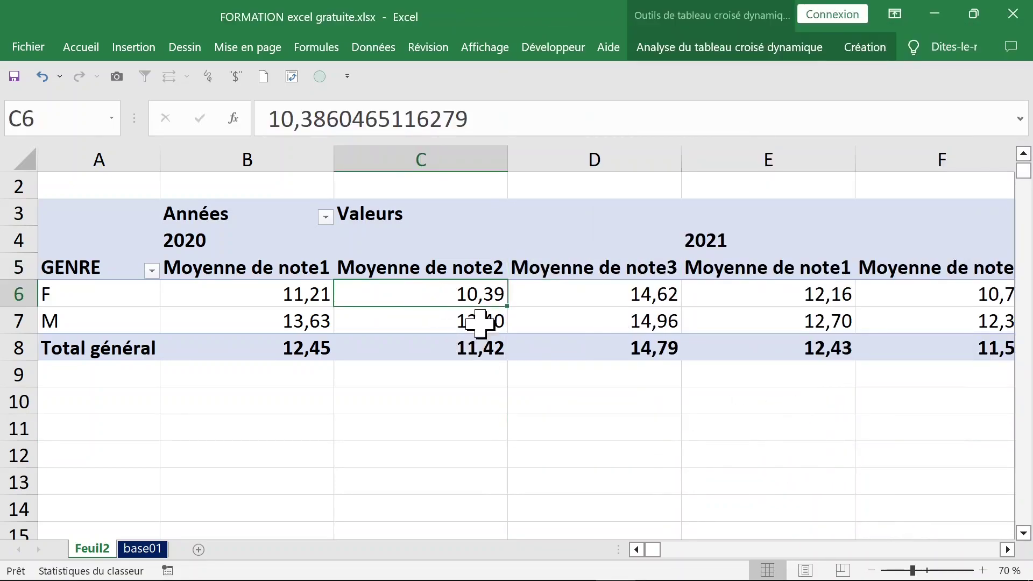
- Zoom out and review the Moyenne de note1, note2 and note3 columns
click(871, 571)
click(872, 571)
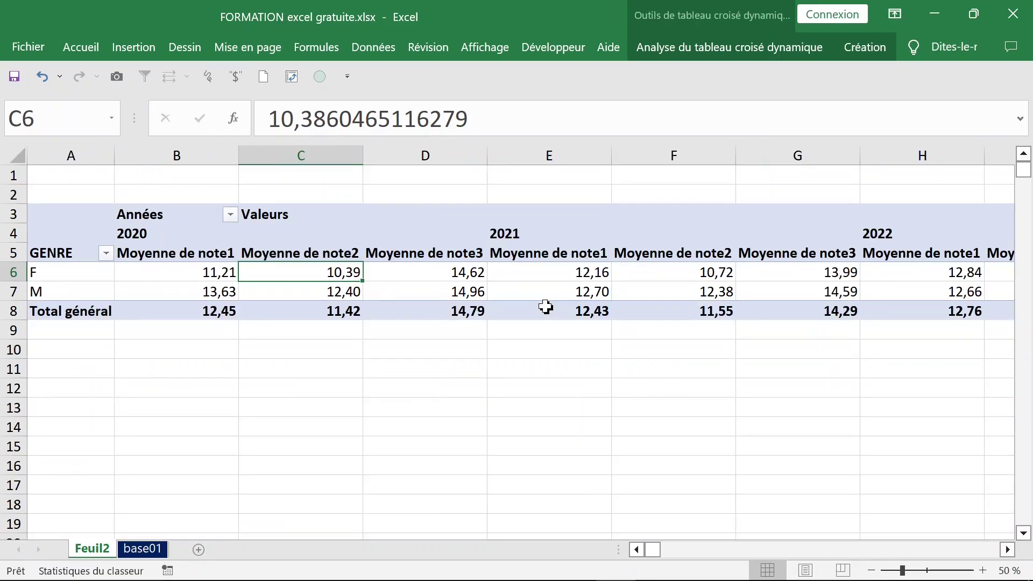
click(451, 264)
click(220, 242)
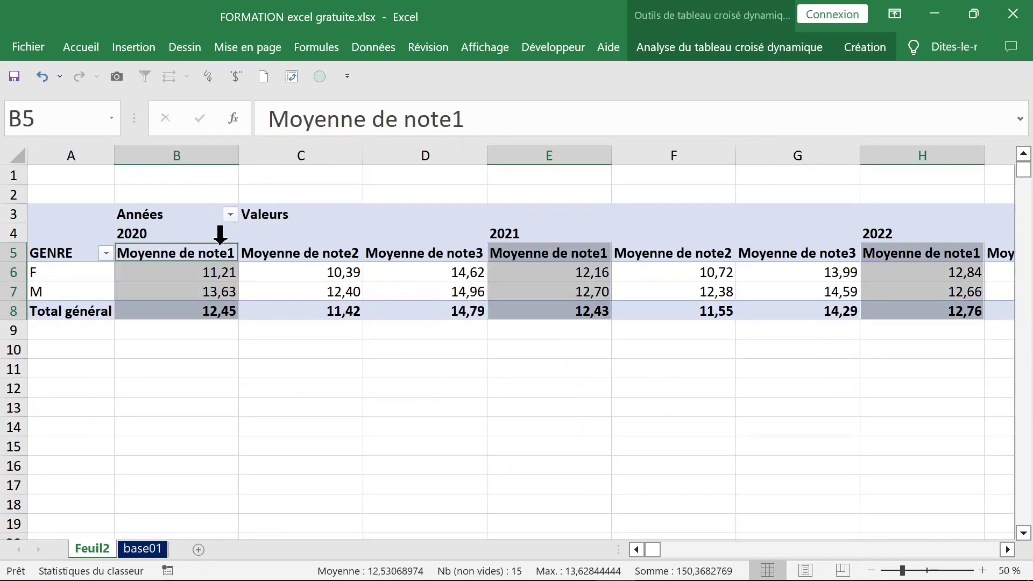
click(524, 362)
click(328, 237)
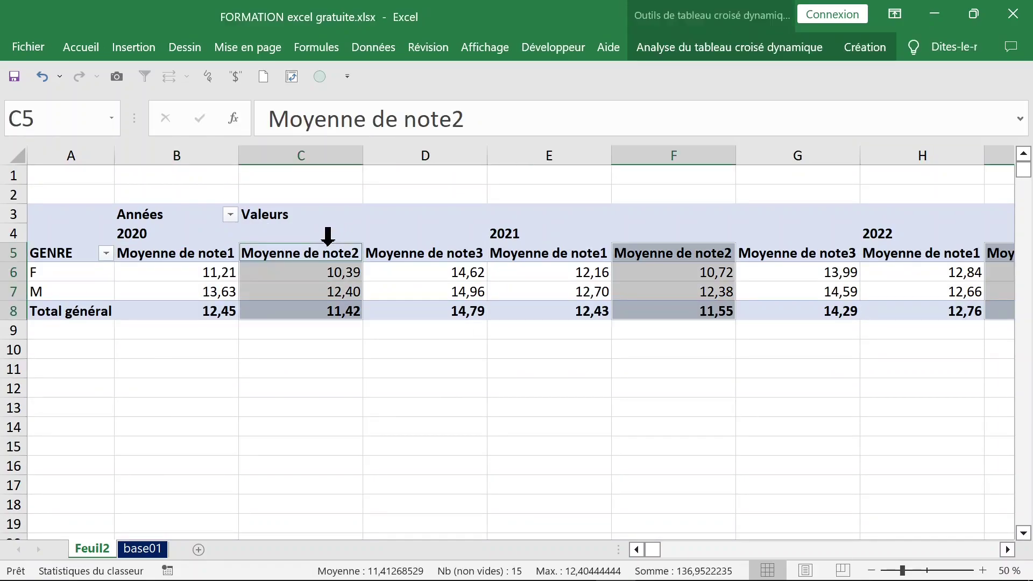
click(531, 242)
click(406, 240)
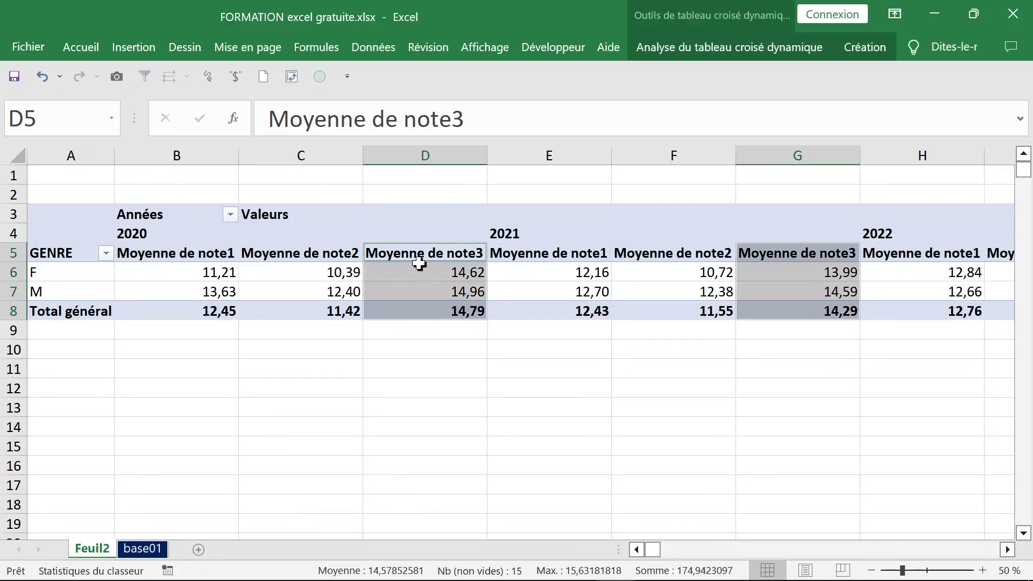
click(406, 269)
- Move GENRE to Colonnes and the Valeurs fields to Lignes in the field list
right_click(409, 271)
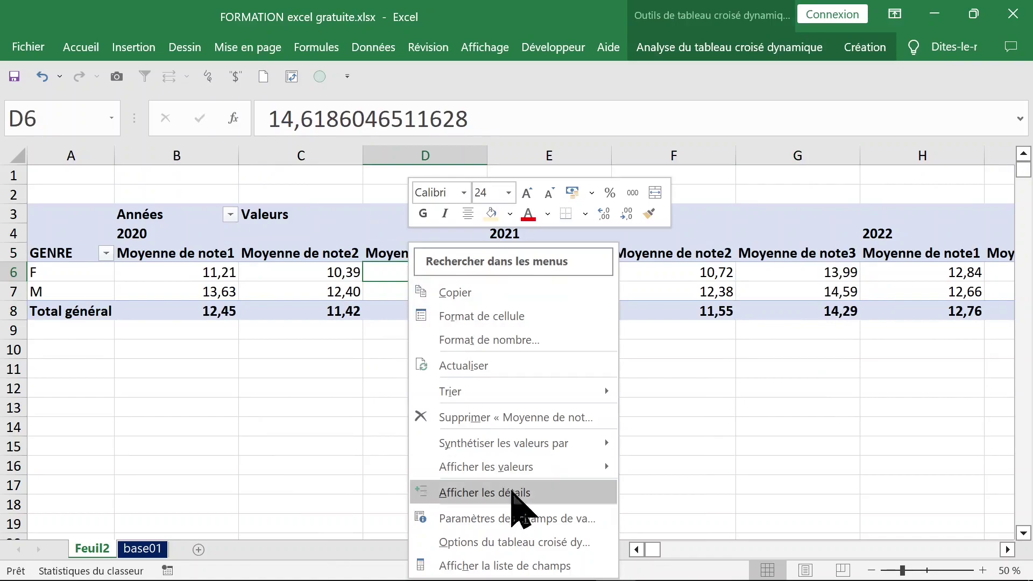
click(556, 565)
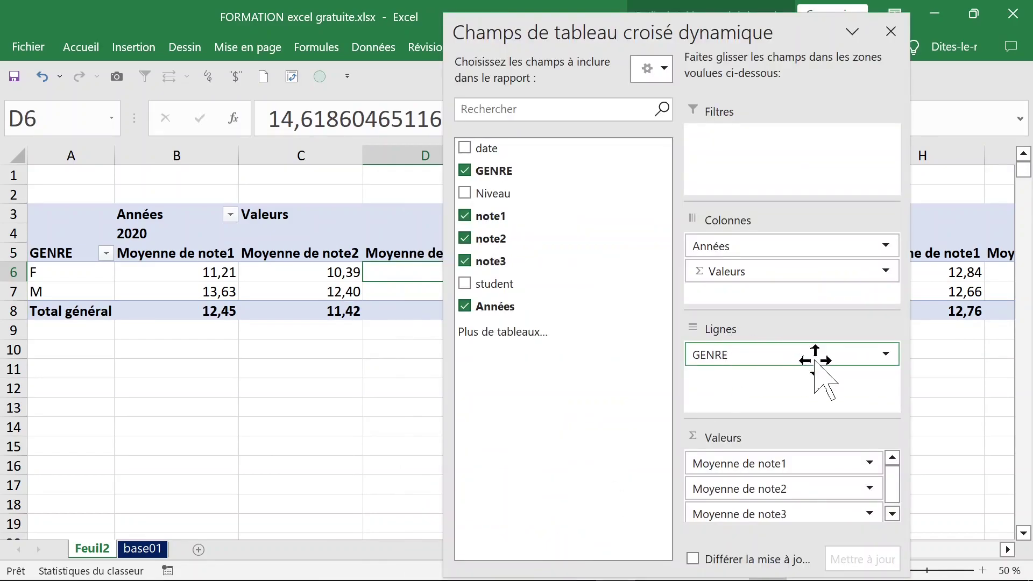
mouse_move(795, 356)
mouse_down()
mouse_move(794, 263)
mouse_move(784, 260)
mouse_move(755, 355)
mouse_up()
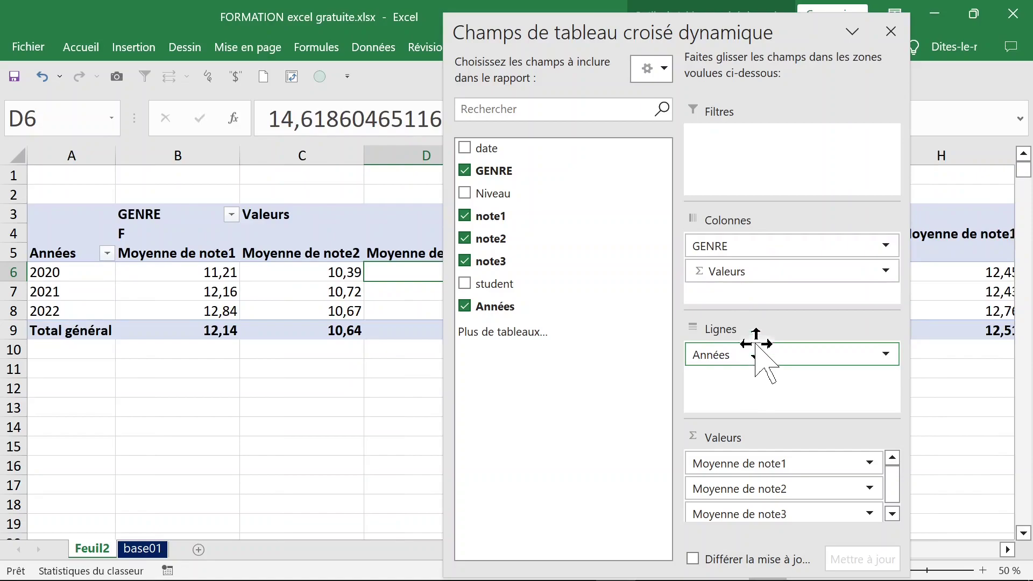
mouse_move(754, 271)
mouse_down()
mouse_move(770, 403)
mouse_move(750, 381)
mouse_up()
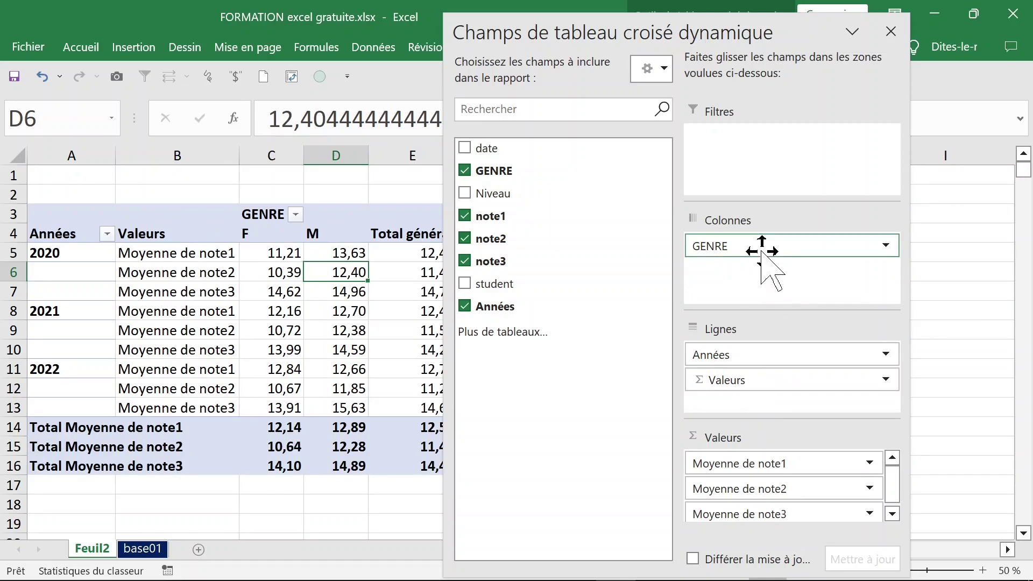
click(890, 31)
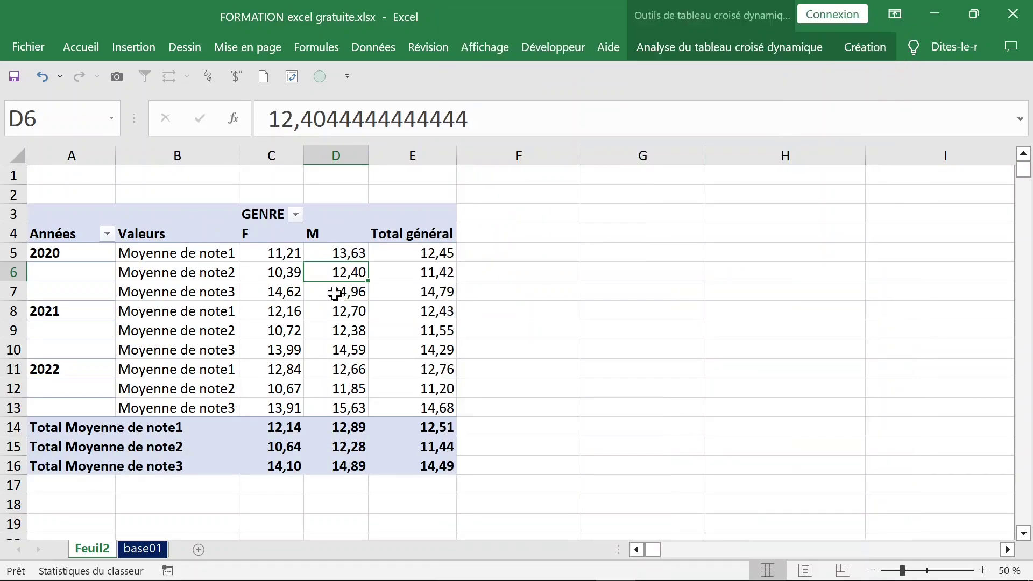
- Inspect the value labels, GENRE header, columns C–D and the first grand total row
click(203, 261)
click(207, 284)
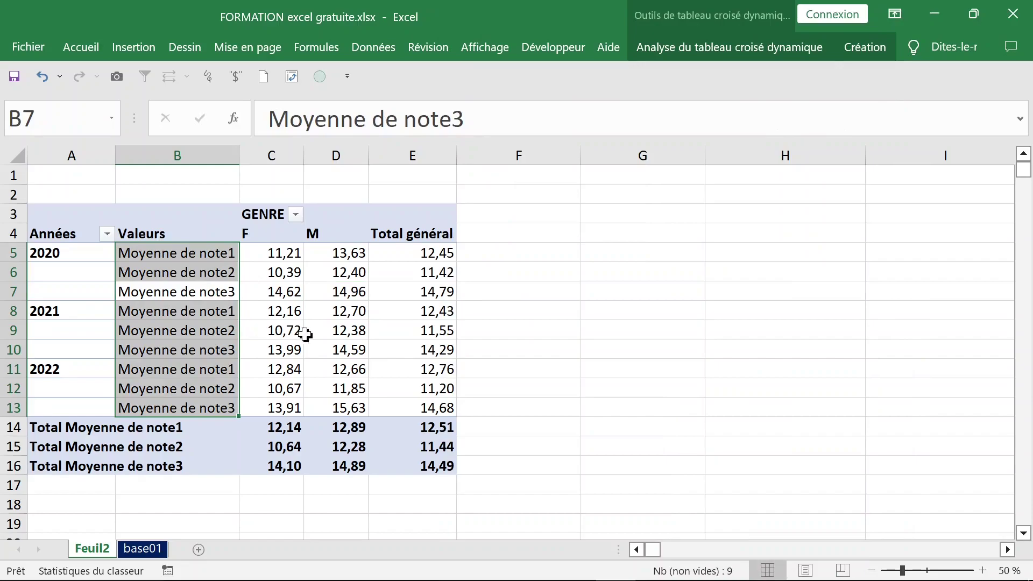
click(84, 293)
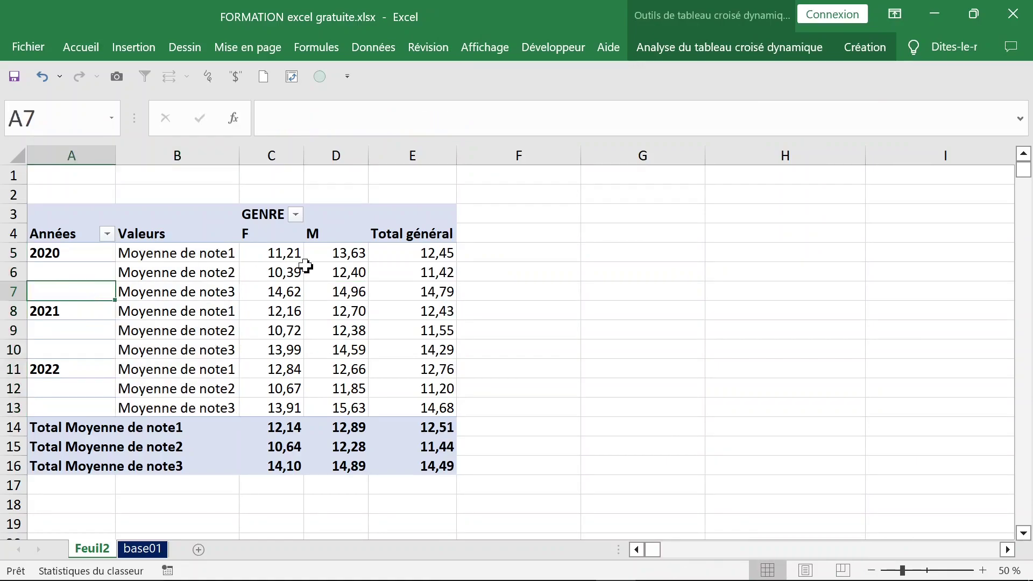
click(266, 218)
click(274, 155)
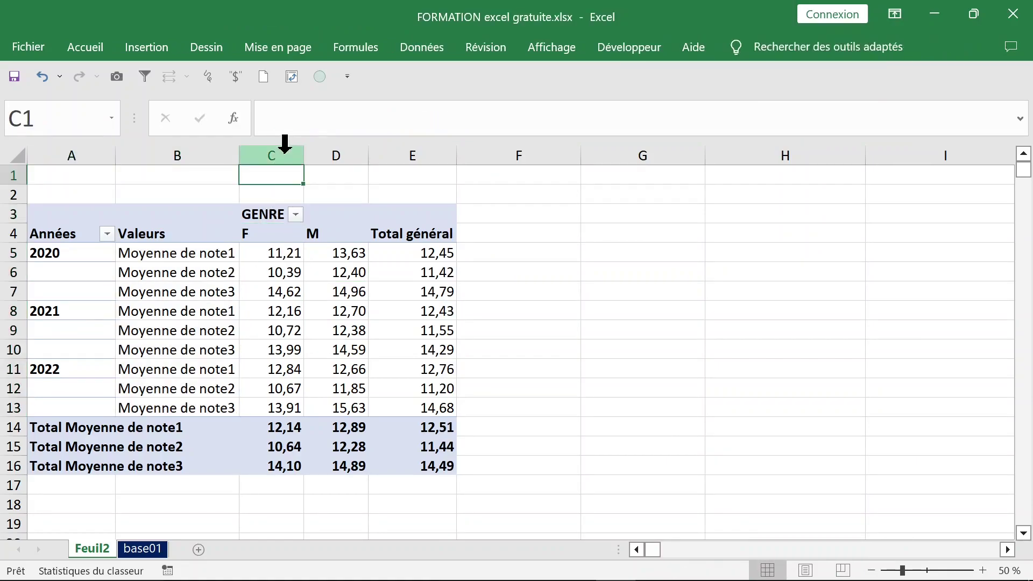
click(350, 153)
click(534, 266)
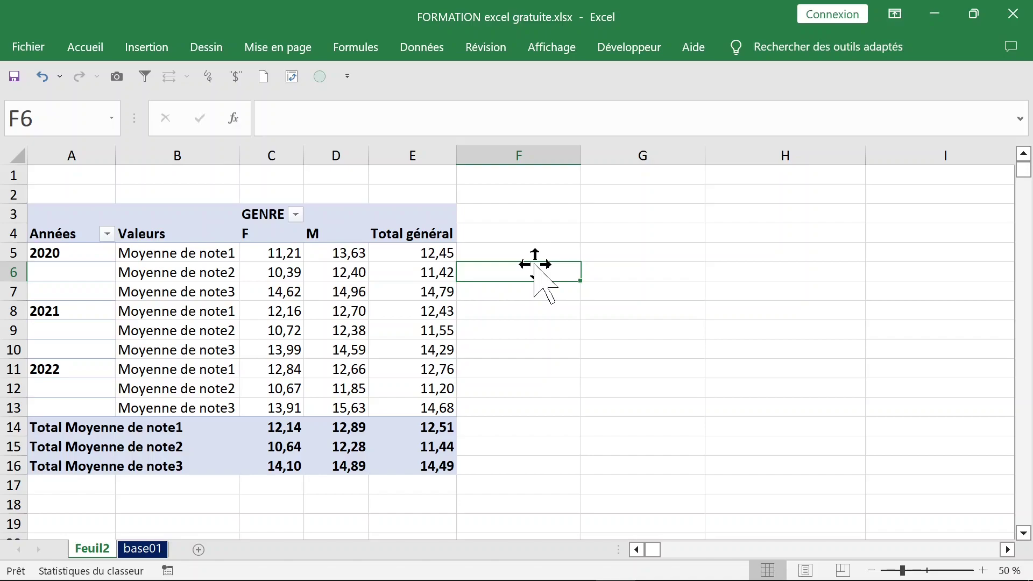
click(156, 427)
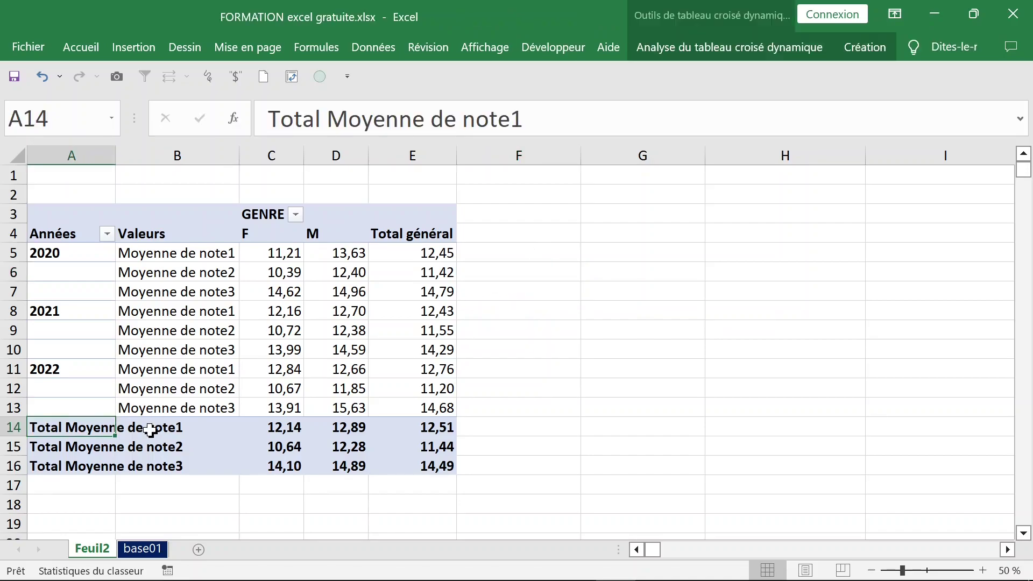
- Set Totaux généraux to Désactivé pour les lignes et les colonnes on the Création tab
click(759, 48)
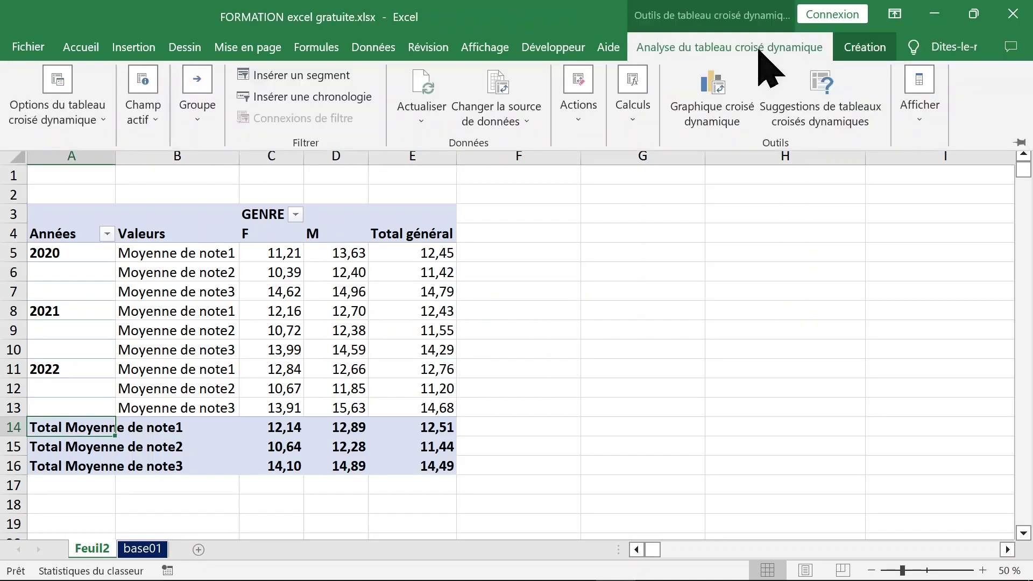
click(864, 49)
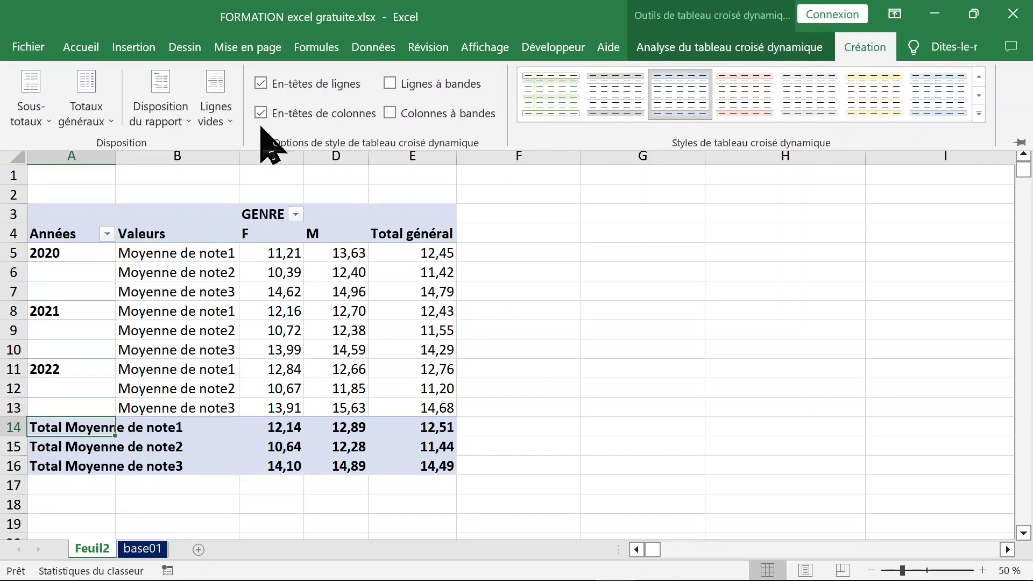
click(106, 121)
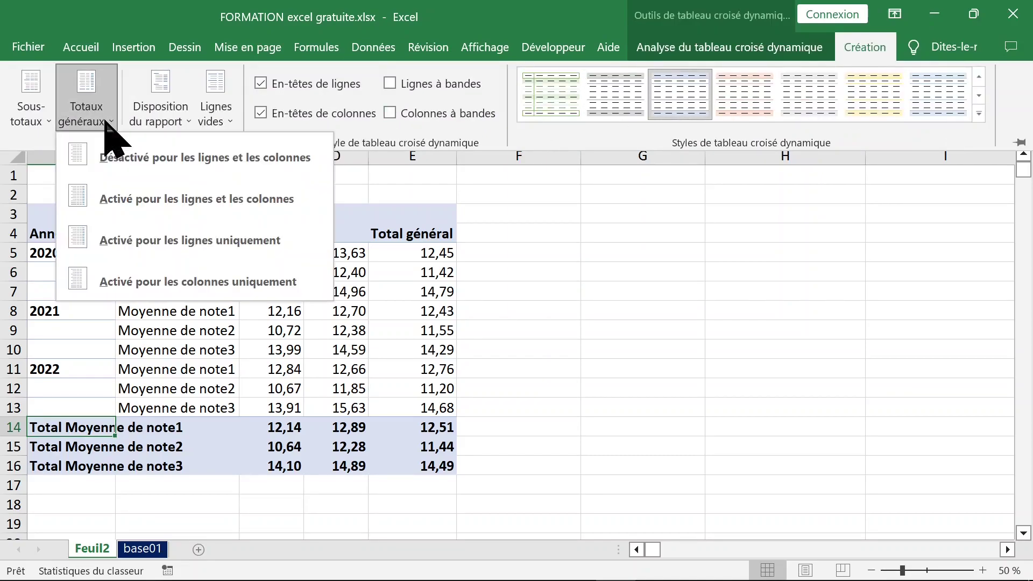
click(183, 159)
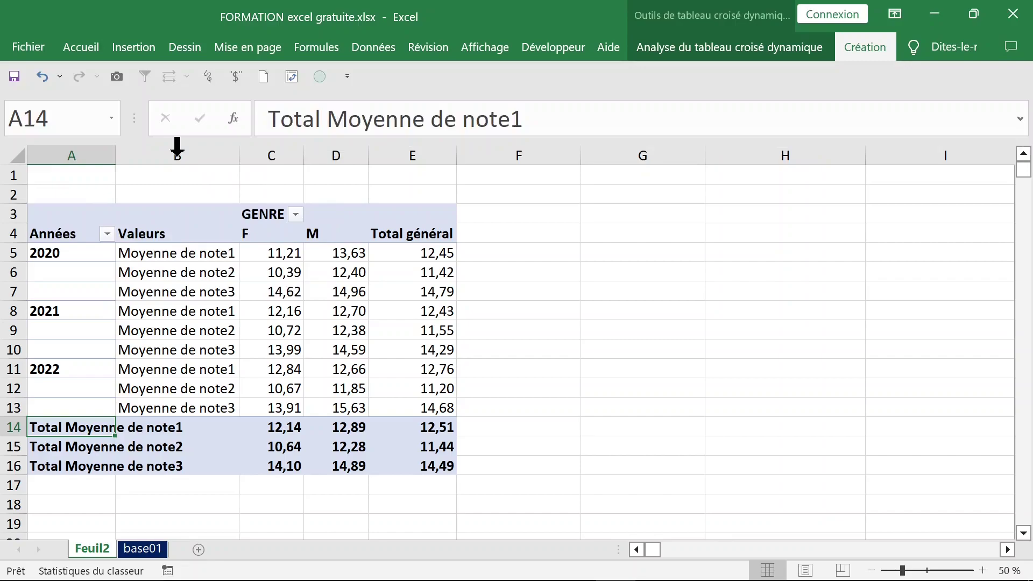
click(433, 328)
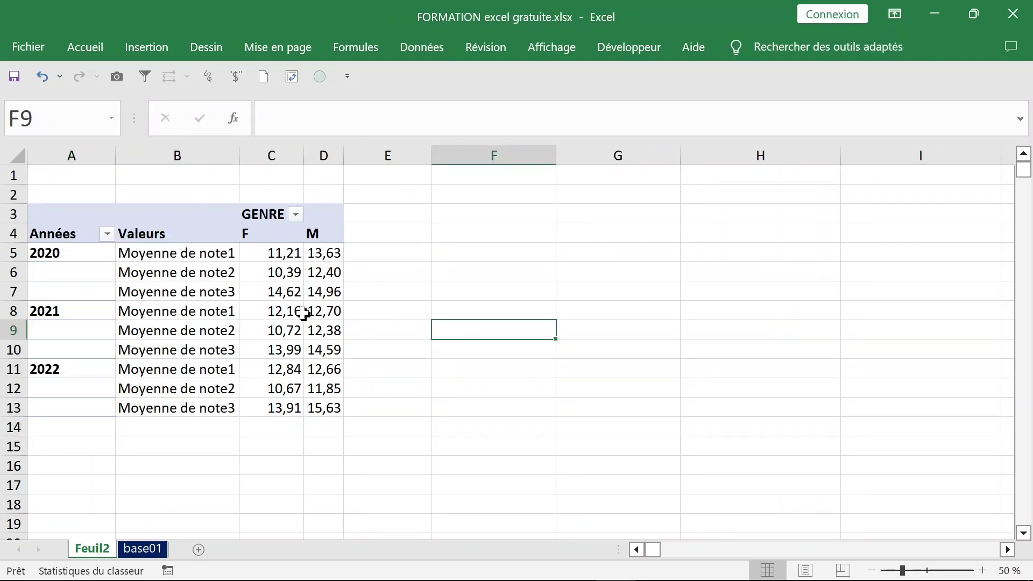
click(163, 261)
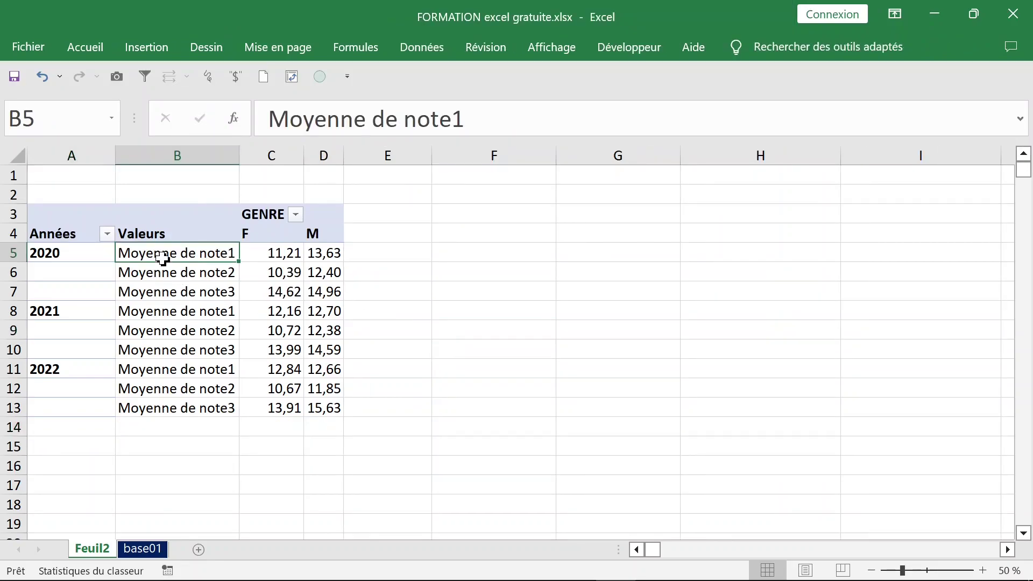
- Back on Feuil2, change the note1 summary from Moyenne to Max
click(148, 548)
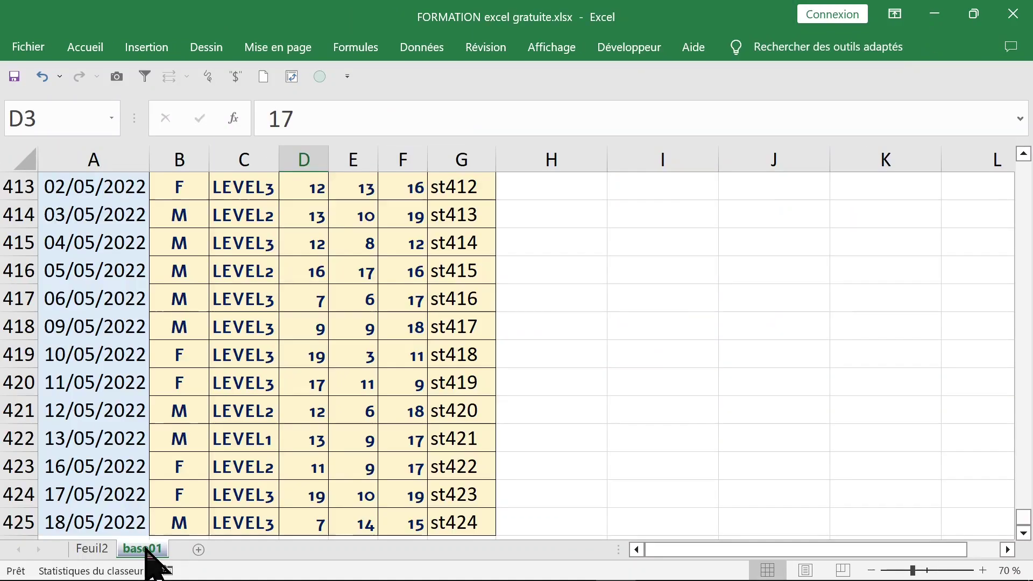
click(90, 549)
click(179, 275)
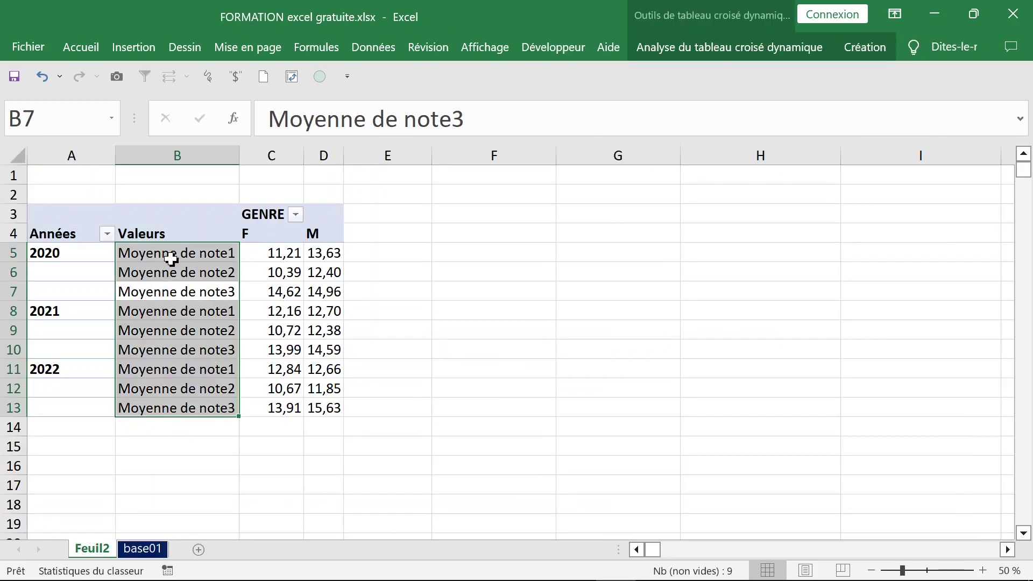
double_click(163, 256)
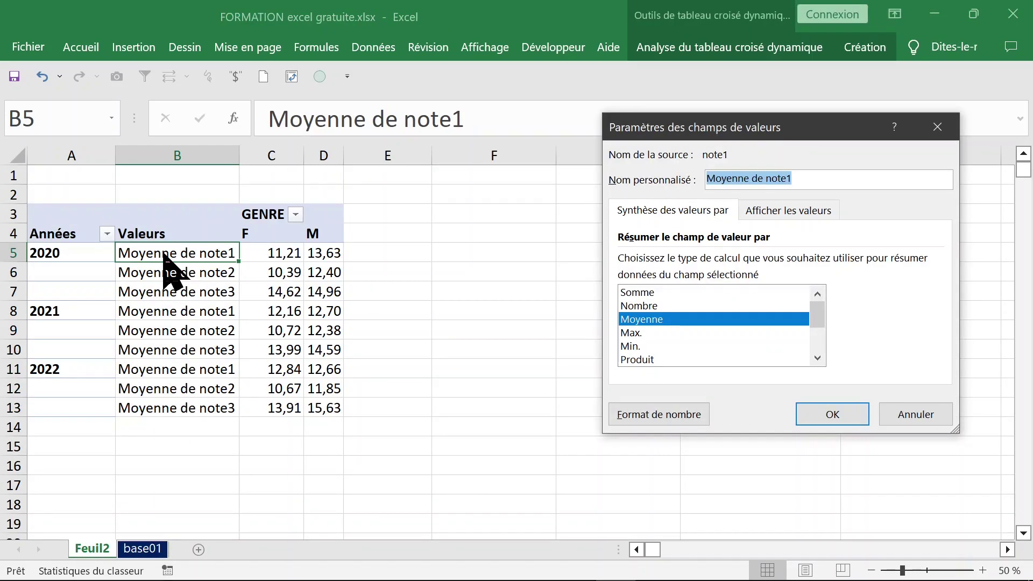
click(634, 332)
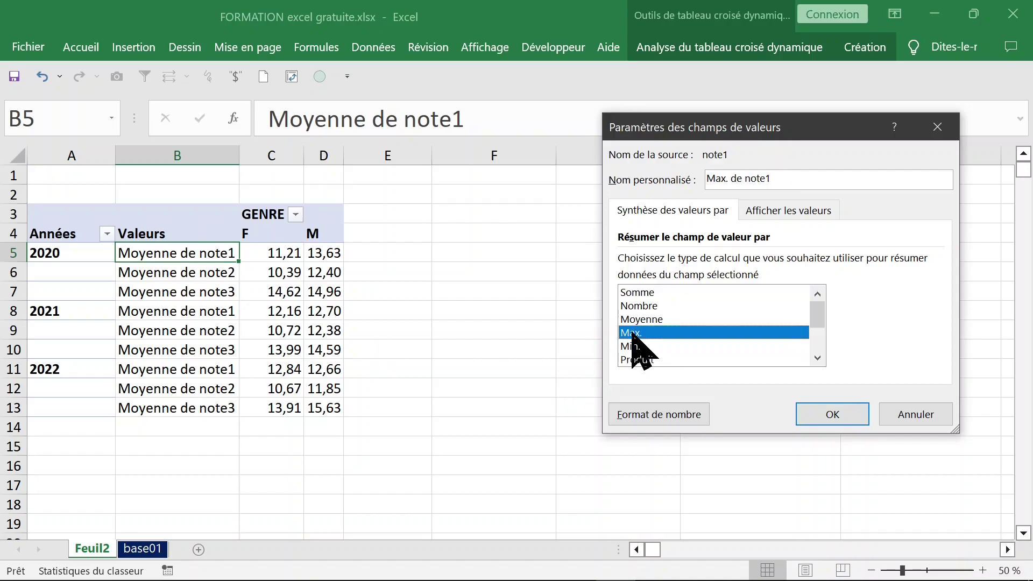
click(841, 424)
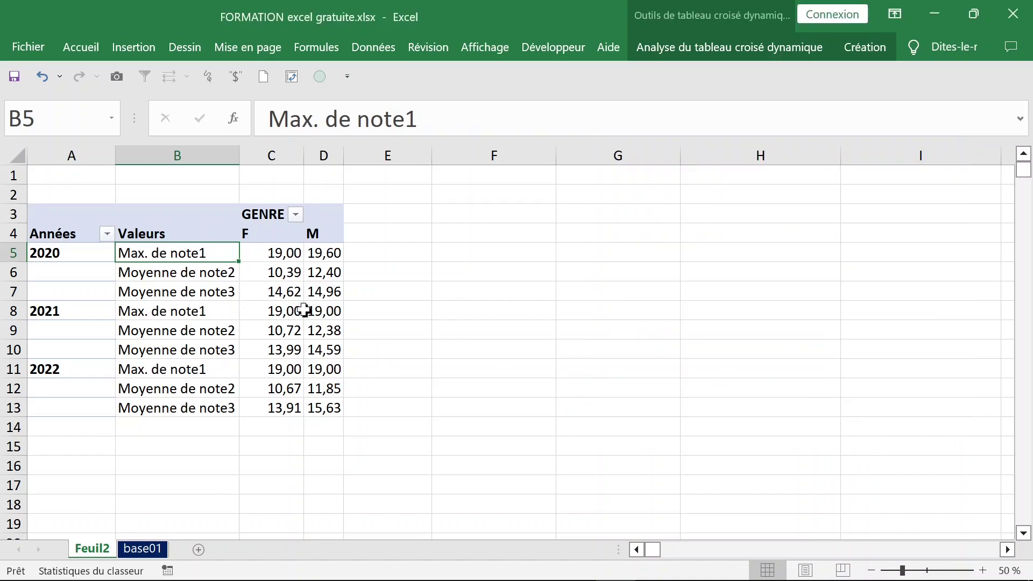
- Change the note2 and note3 summaries to Max as well
double_click(212, 273)
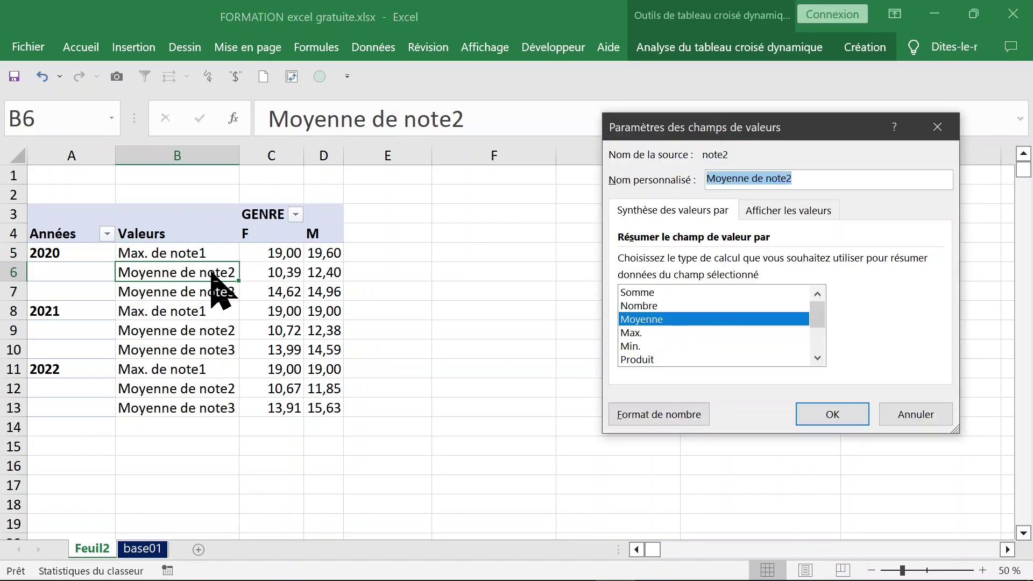
click(635, 333)
click(832, 416)
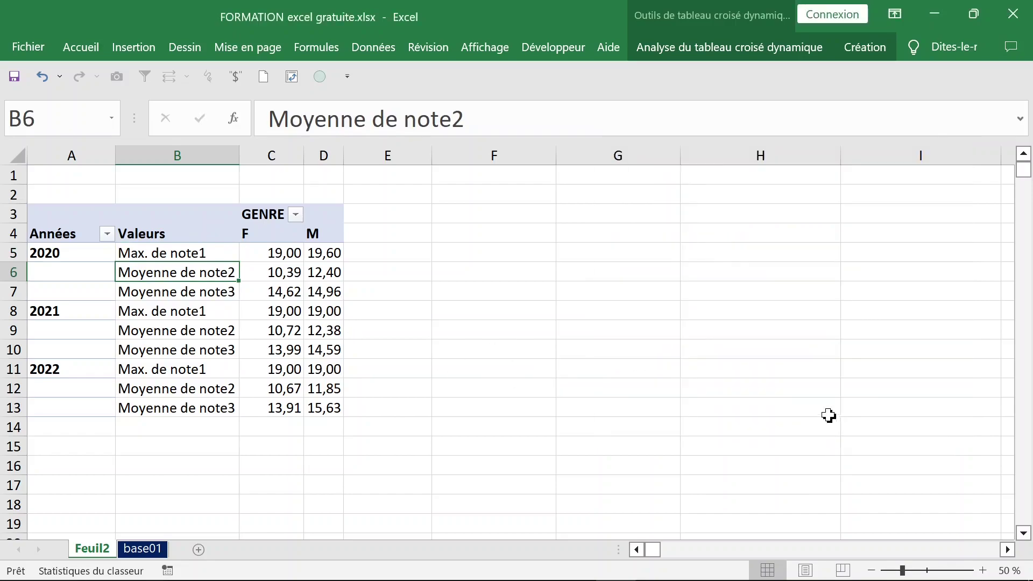
double_click(196, 300)
click(637, 333)
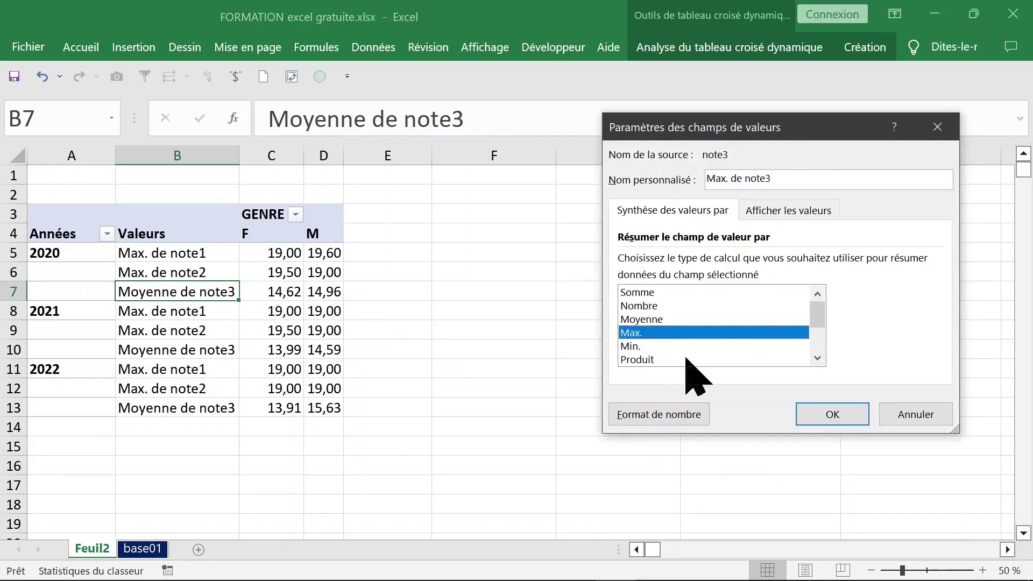
click(832, 415)
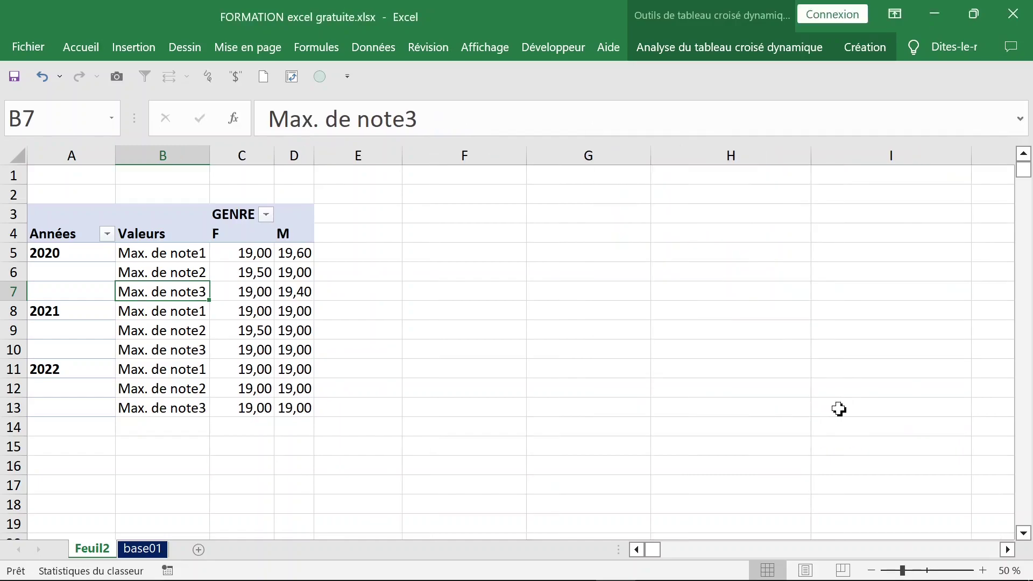